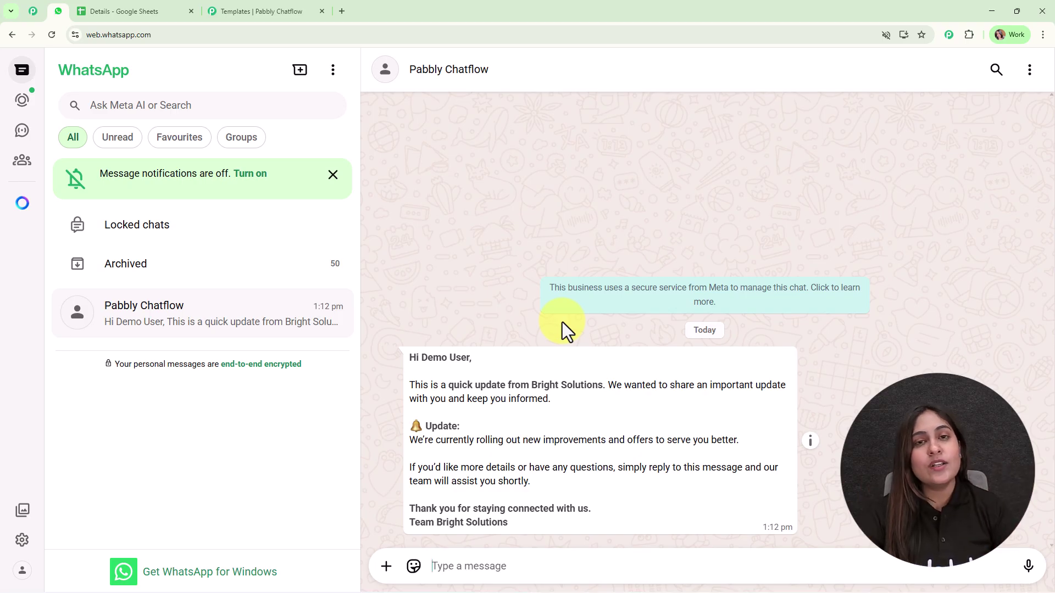
Go to pabbly.com/chatflow, dismiss the offer popup, sign in and launch Pabbly Chatflow
{"action": "left_click", "coordinate": [341, 11]}
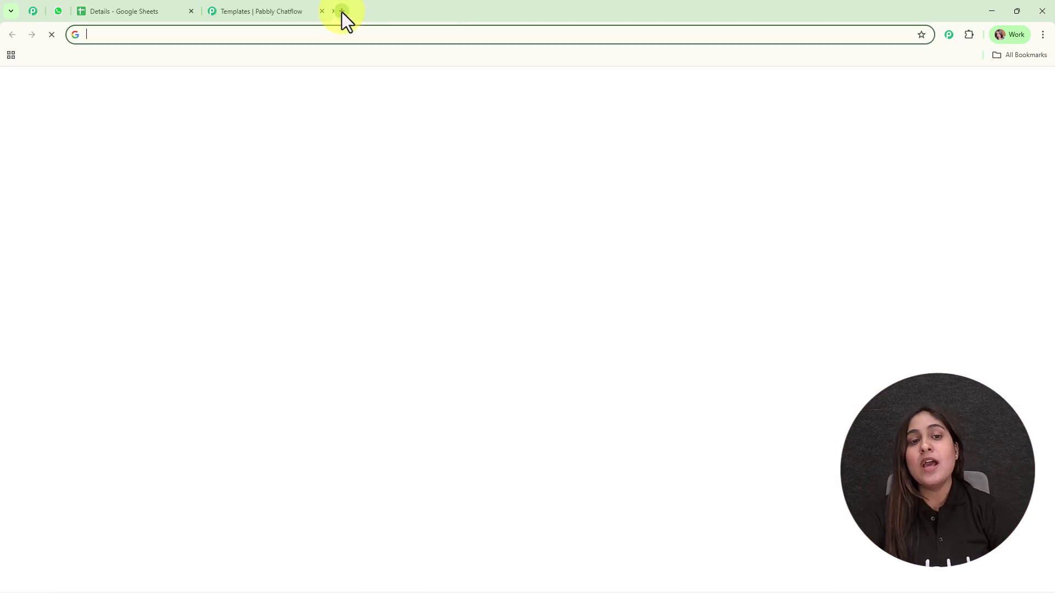
{"action": "type", "text": "p"}
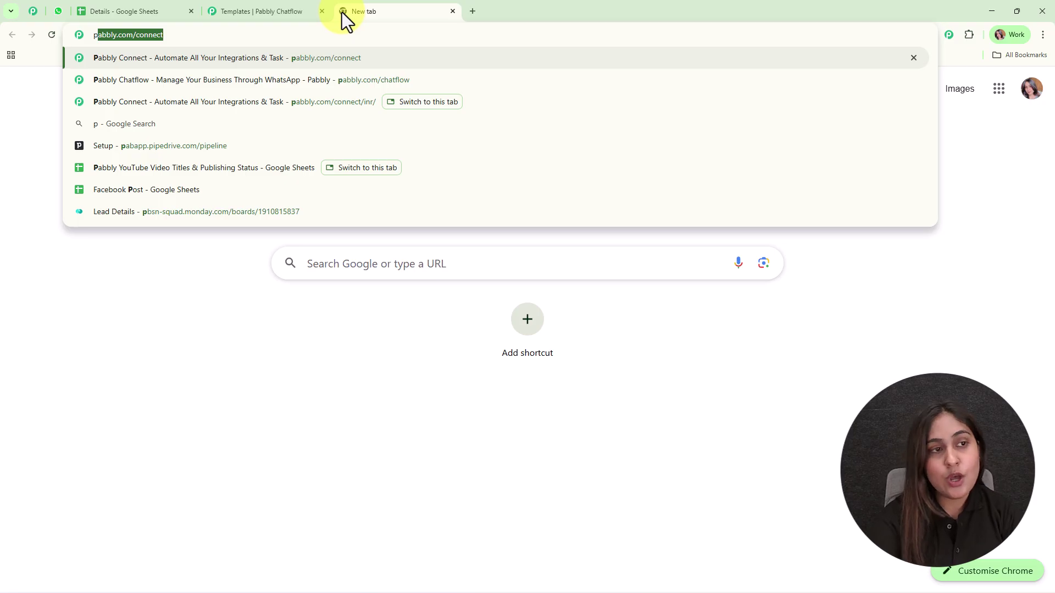
{"action": "left_click", "coordinate": [630, 83]}
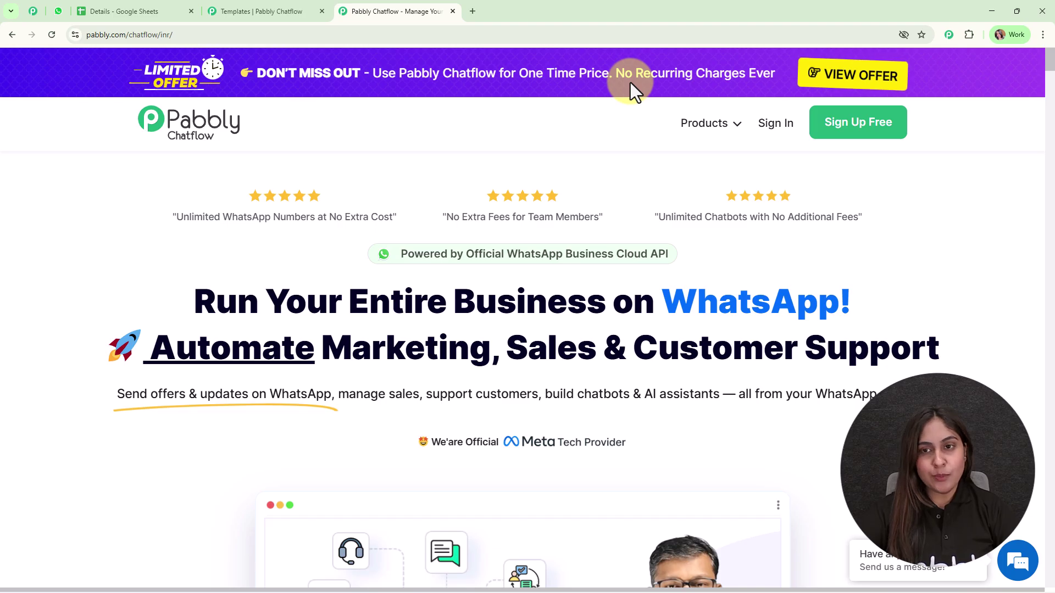
{"action": "mouse_move", "coordinate": [671, 44]}
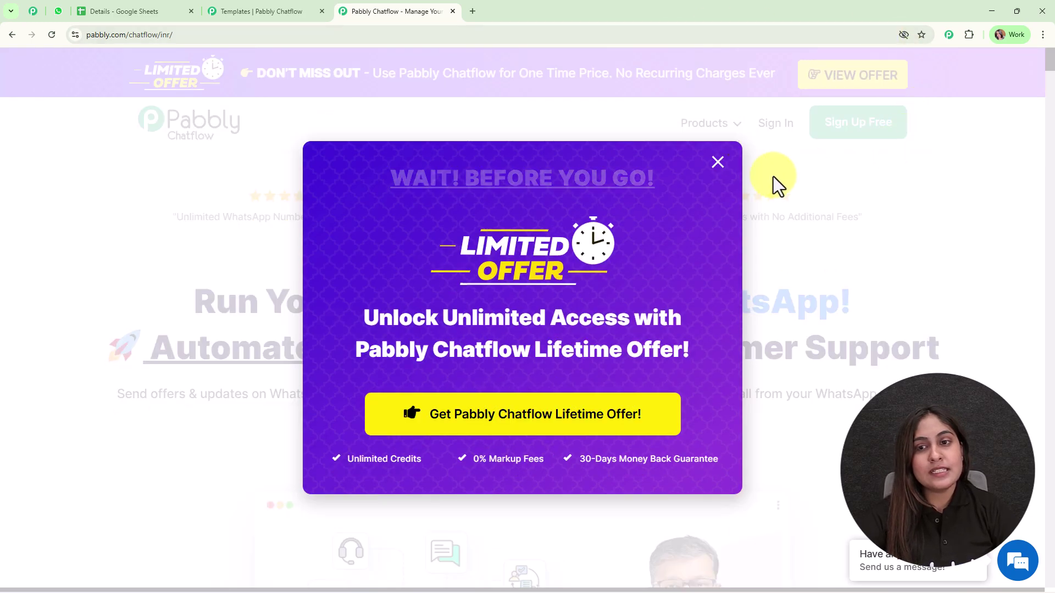
{"action": "left_click", "coordinate": [716, 175]}
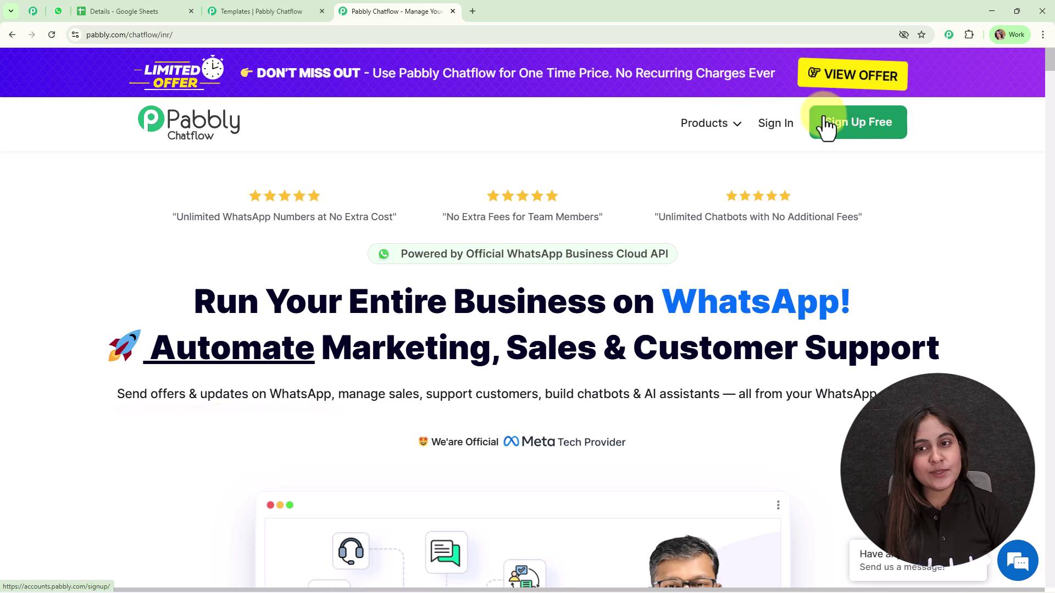
{"action": "left_click", "coordinate": [789, 130]}
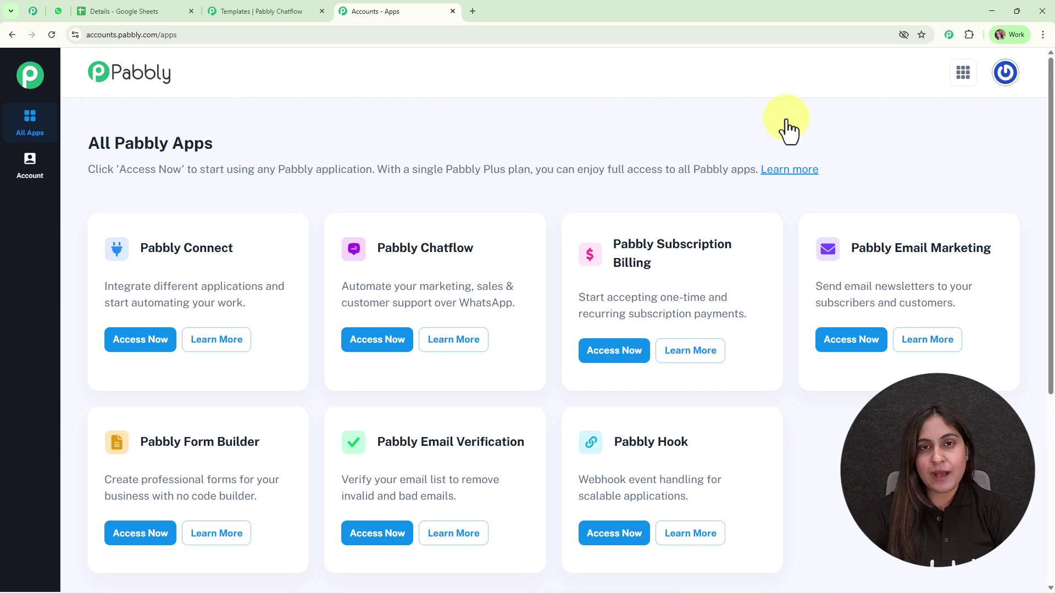
{"action": "left_click", "coordinate": [371, 345]}
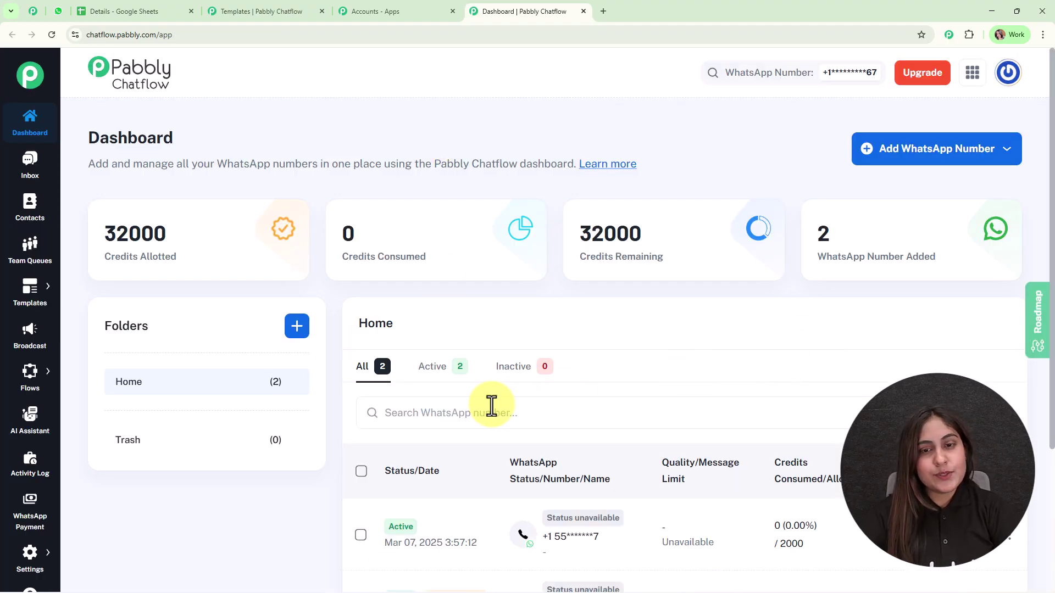
{"action": "scroll", "coordinate": [753, 386], "scroll_direction": "down", "scroll_amount": 3}
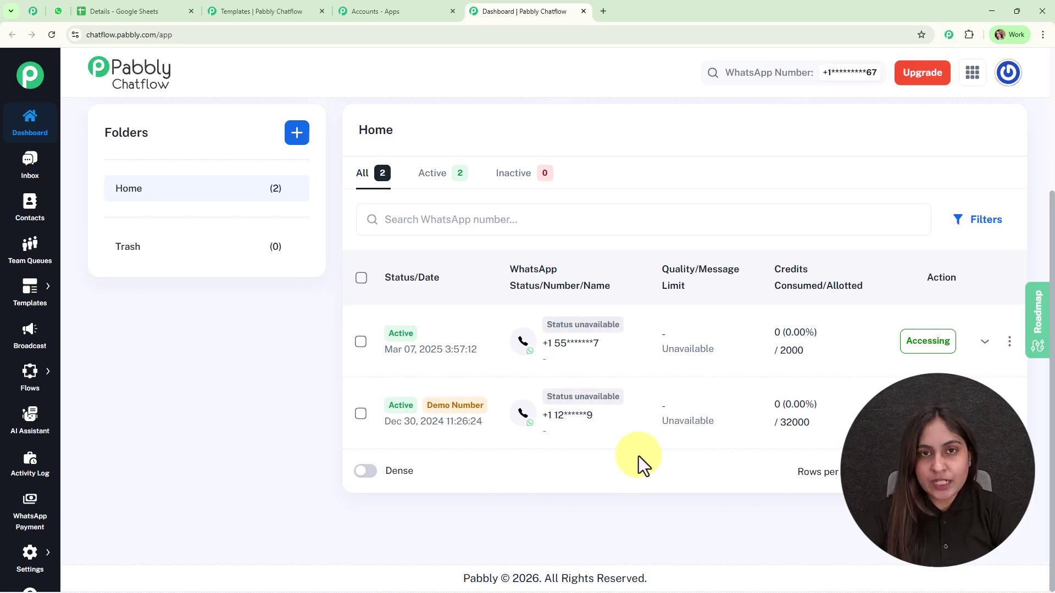
{"action": "scroll", "coordinate": [638, 456], "scroll_direction": "up", "scroll_amount": 3}
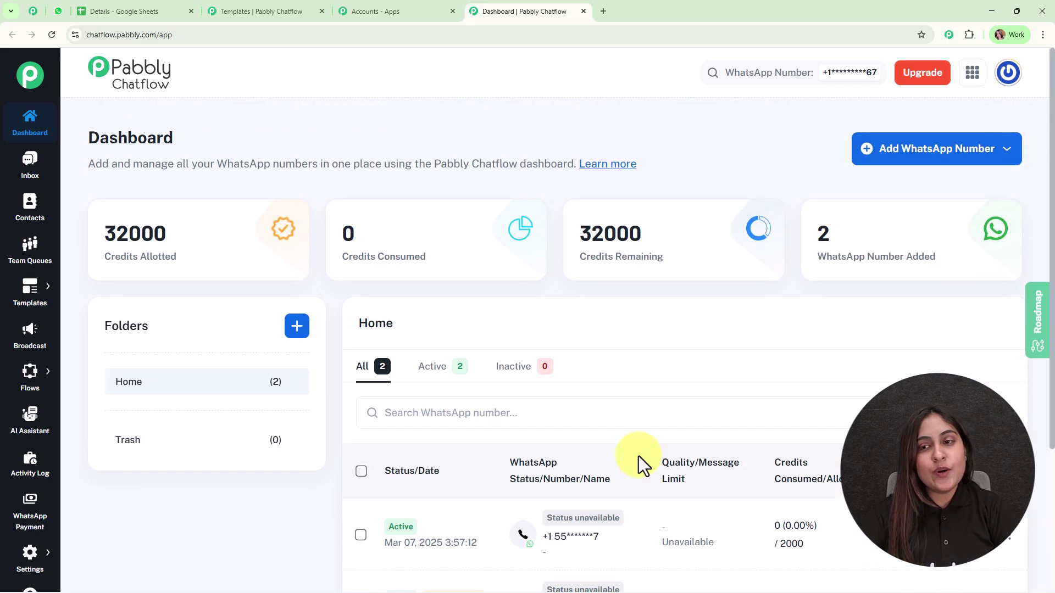
{"action": "left_click", "coordinate": [984, 158]}
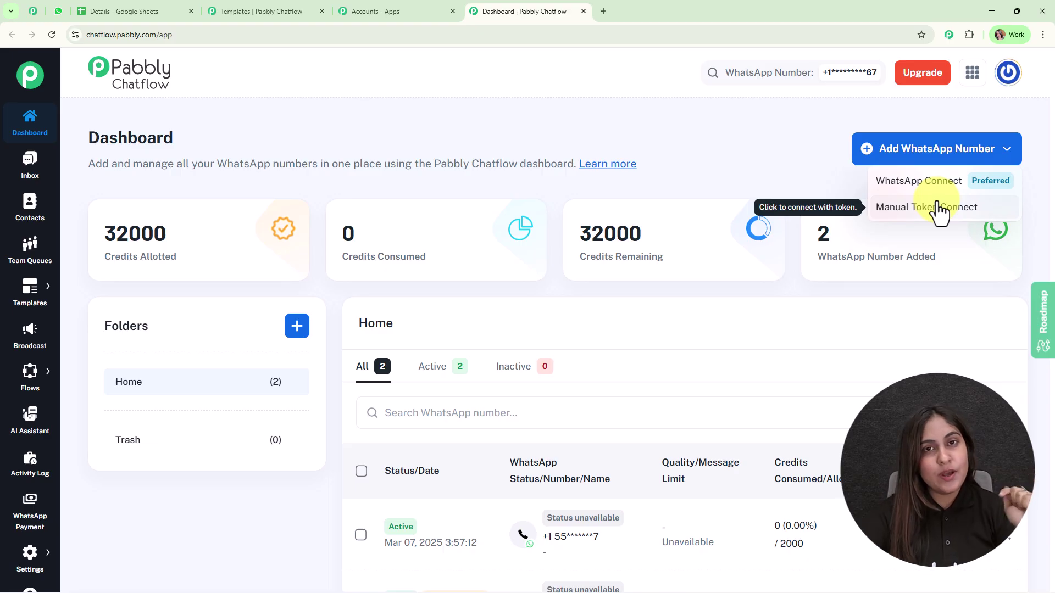
{"action": "left_click", "coordinate": [784, 142]}
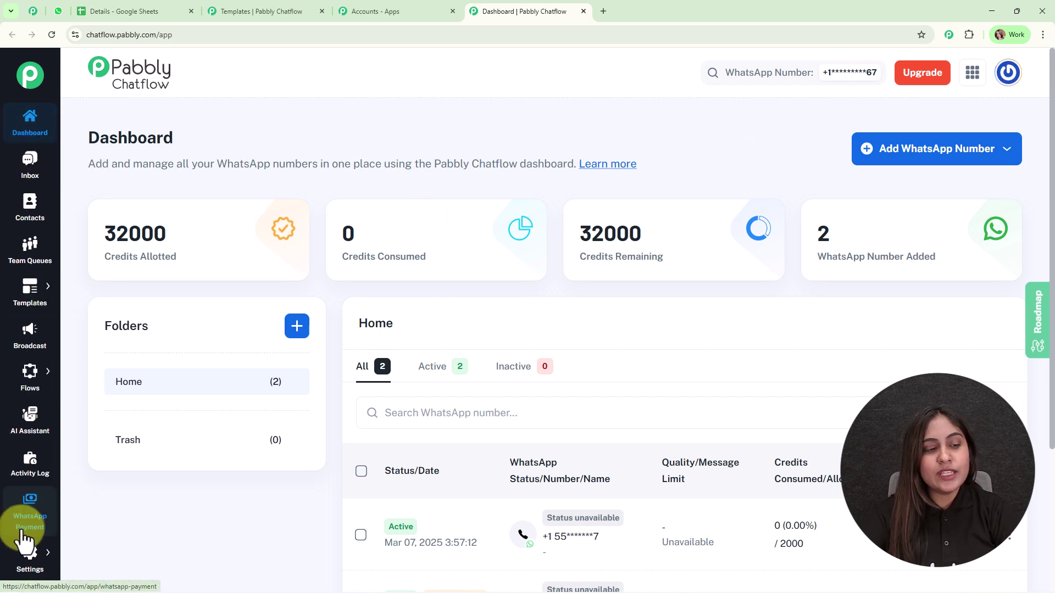
{"action": "left_click", "coordinate": [30, 555]}
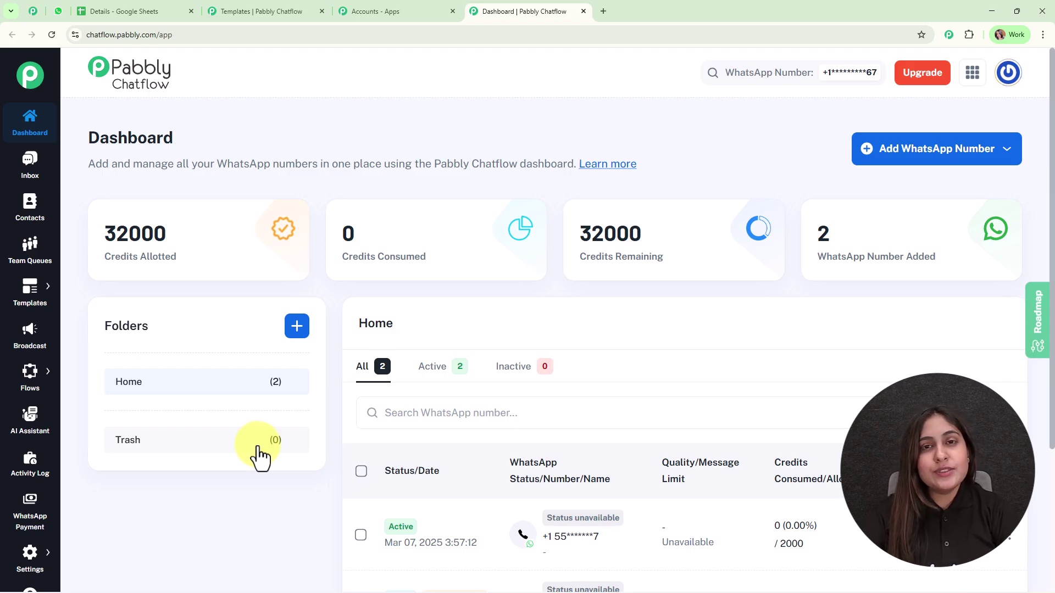
{"action": "left_click", "coordinate": [49, 4]}
{"action": "left_click", "coordinate": [533, 9]}
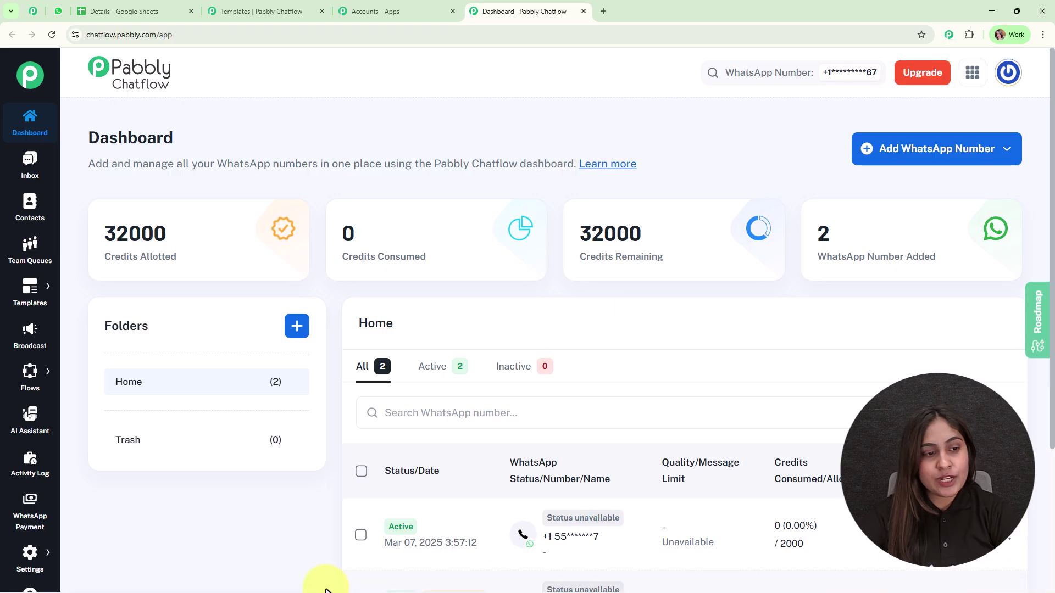
{"action": "mouse_move", "coordinate": [55, 405]}
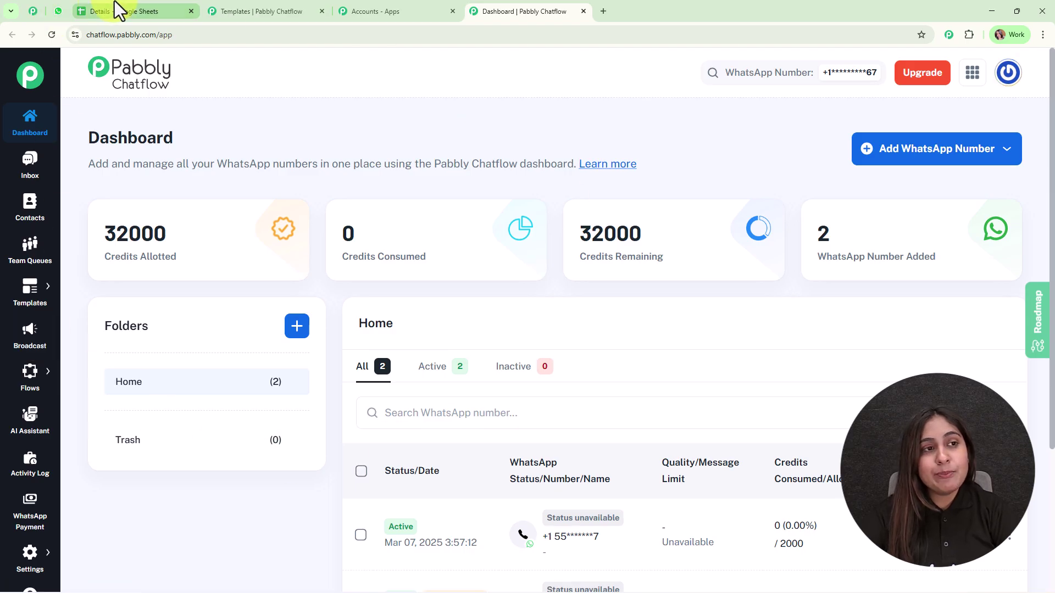
{"action": "left_click", "coordinate": [61, 5]}
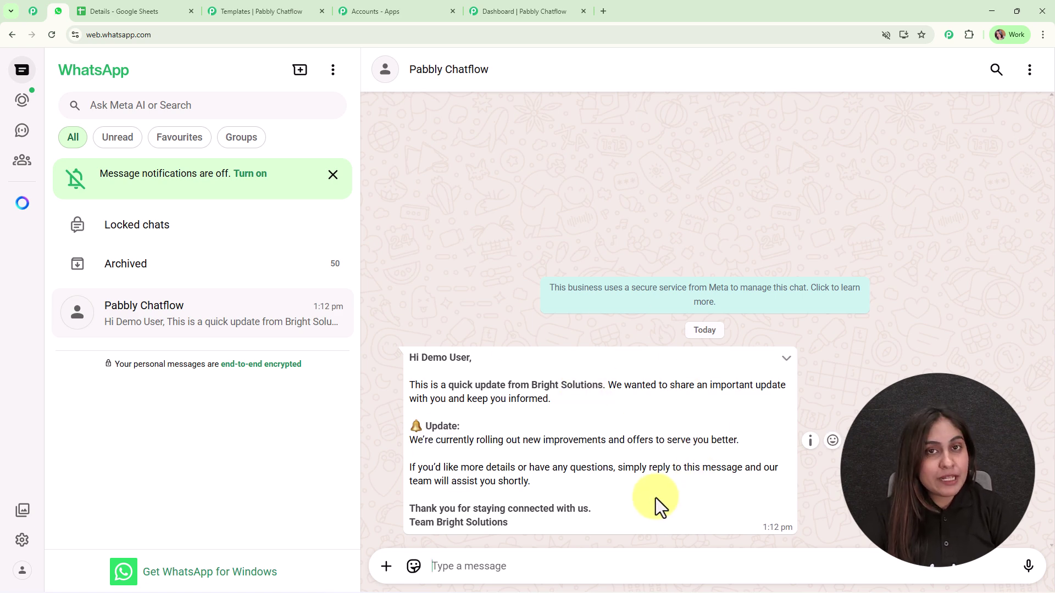
{"action": "left_click", "coordinate": [540, 12]}
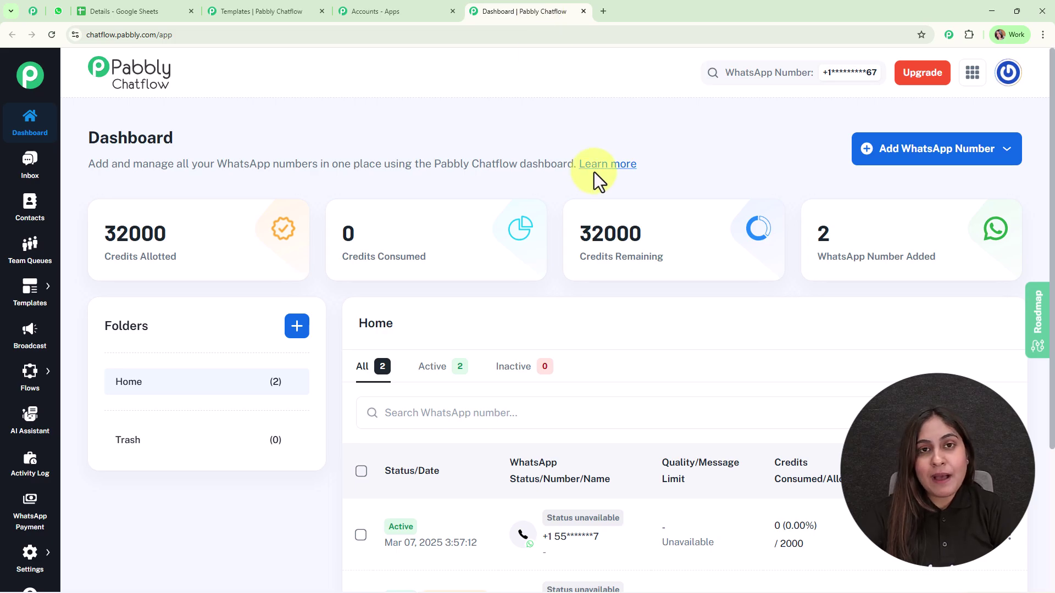
{"action": "mouse_move", "coordinate": [41, 310]}
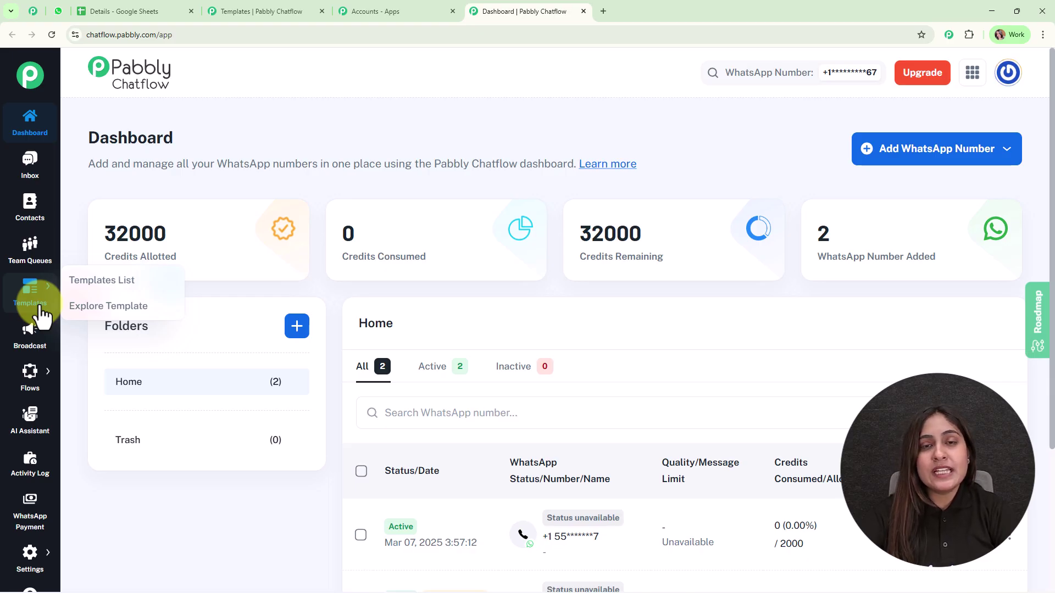
{"action": "mouse_move", "coordinate": [373, 268]}
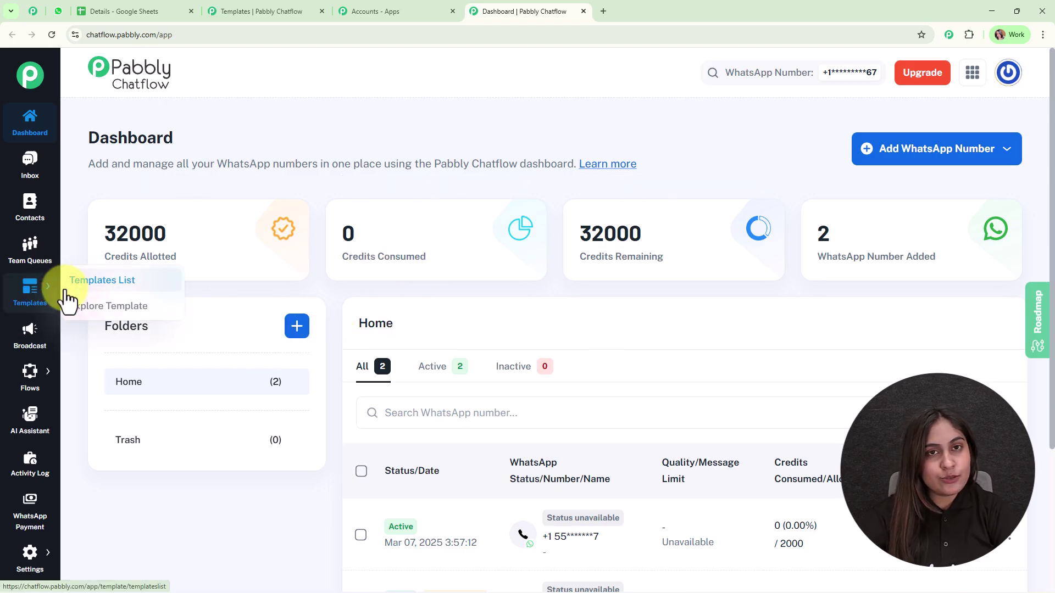
Preview the approved new_update template's message in the Templates List, then close it
{"action": "left_click", "coordinate": [280, 9]}
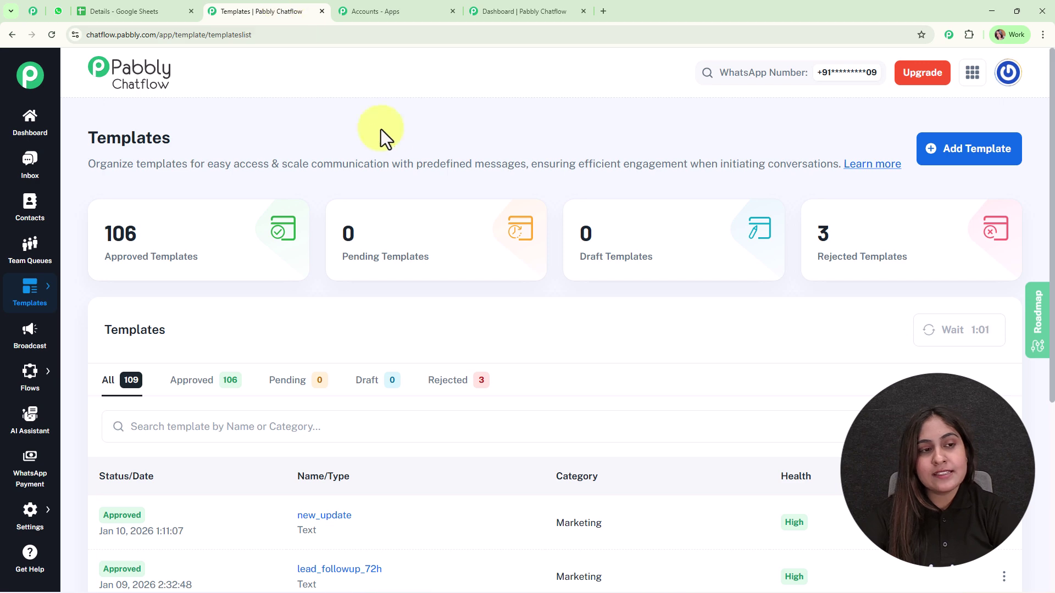
{"action": "scroll", "coordinate": [498, 348], "scroll_direction": "down", "scroll_amount": 5}
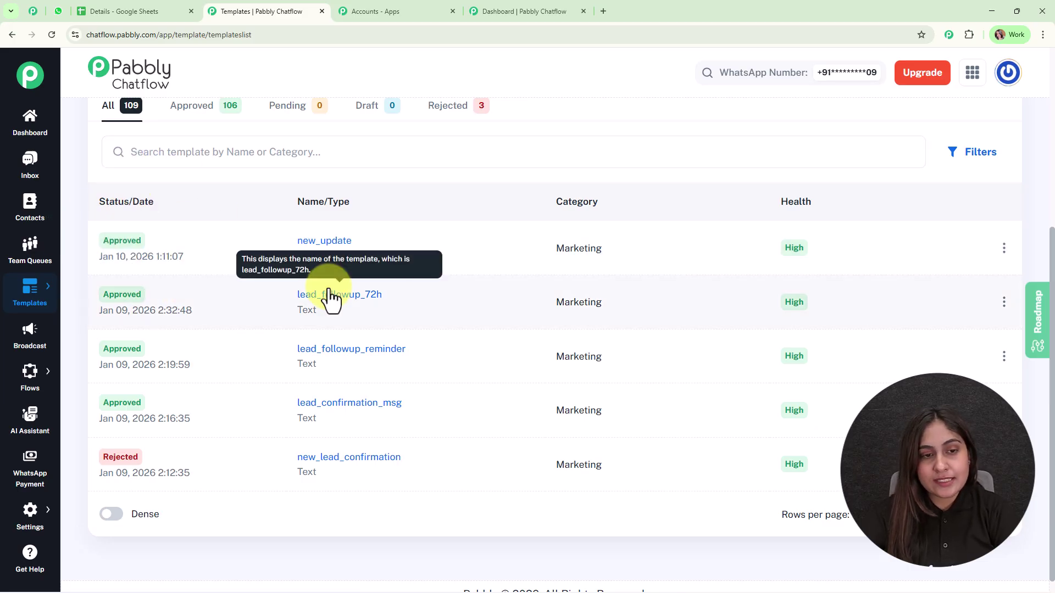
{"action": "left_click", "coordinate": [332, 242]}
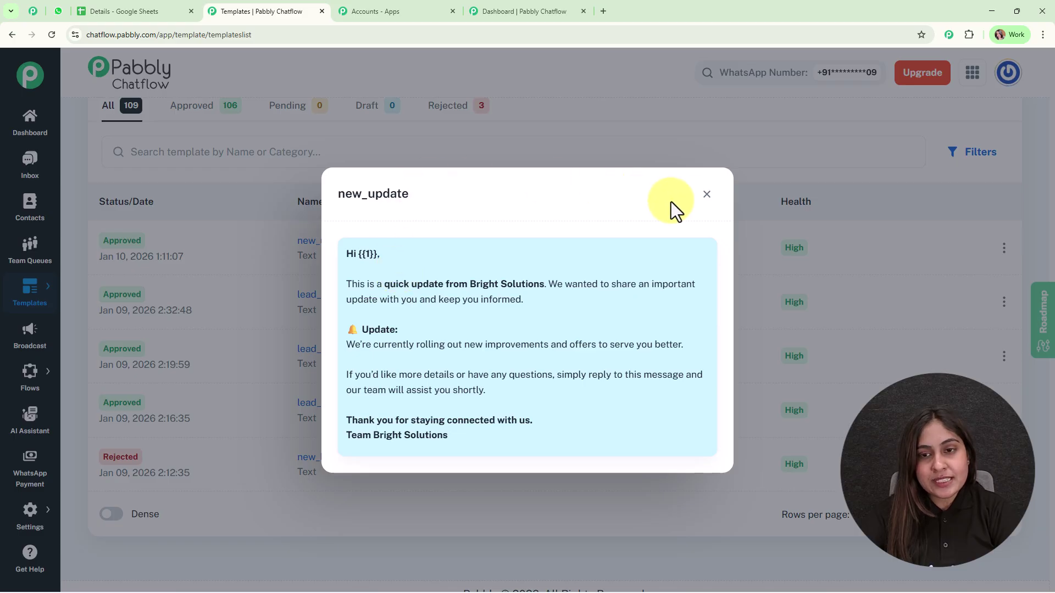
{"action": "left_click", "coordinate": [705, 195]}
{"action": "scroll", "coordinate": [596, 325], "scroll_direction": "up", "scroll_amount": 5}
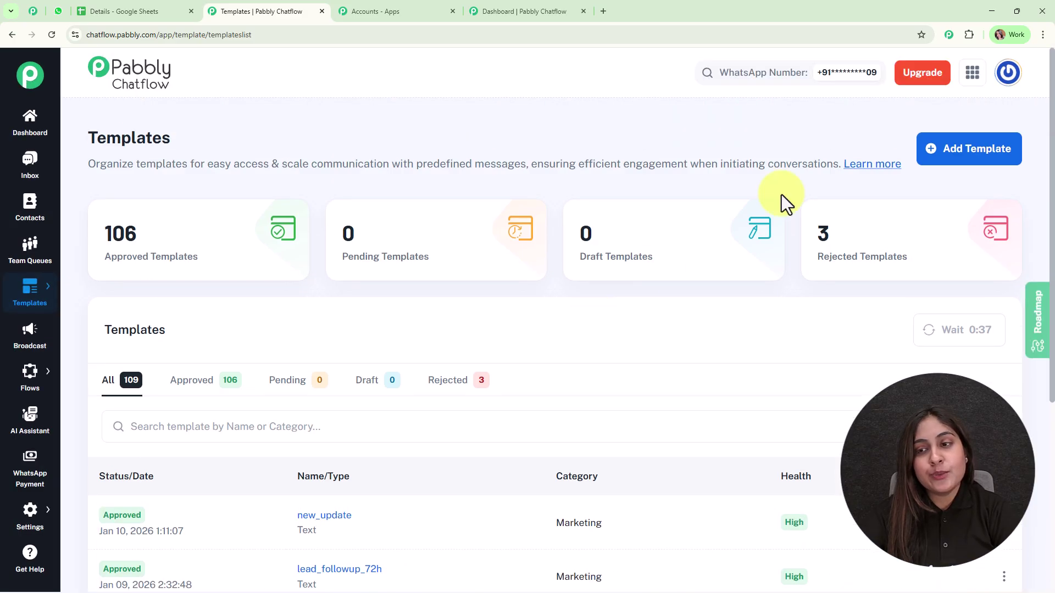
Look over the Add Template form, then go to the Broadcast page listing 14 campaigns
{"action": "left_click", "coordinate": [967, 154]}
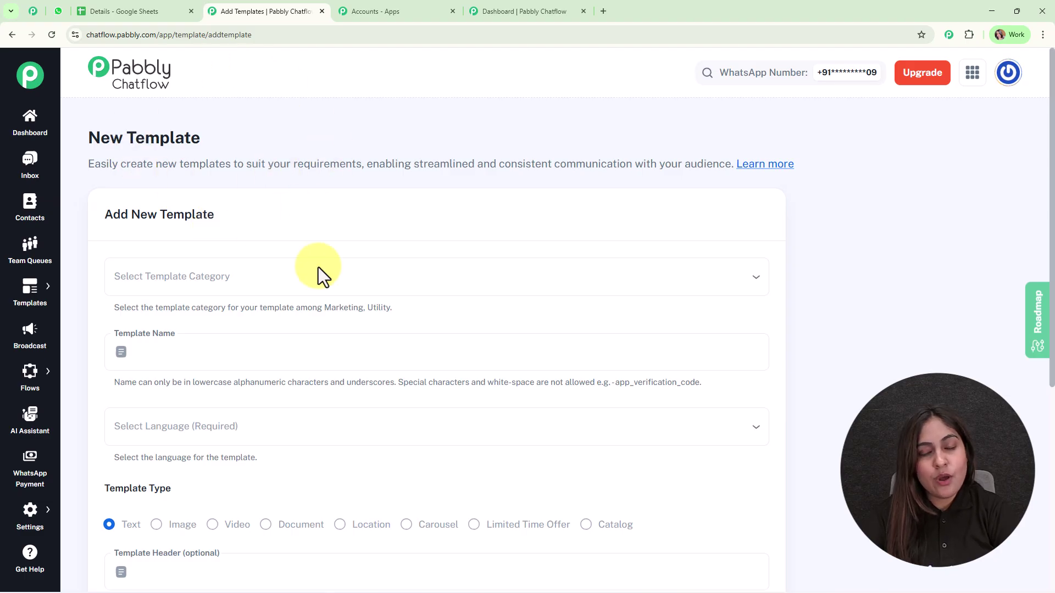
{"action": "scroll", "coordinate": [440, 308], "scroll_direction": "down", "scroll_amount": 5}
{"action": "scroll", "coordinate": [439, 316], "scroll_direction": "down", "scroll_amount": 1}
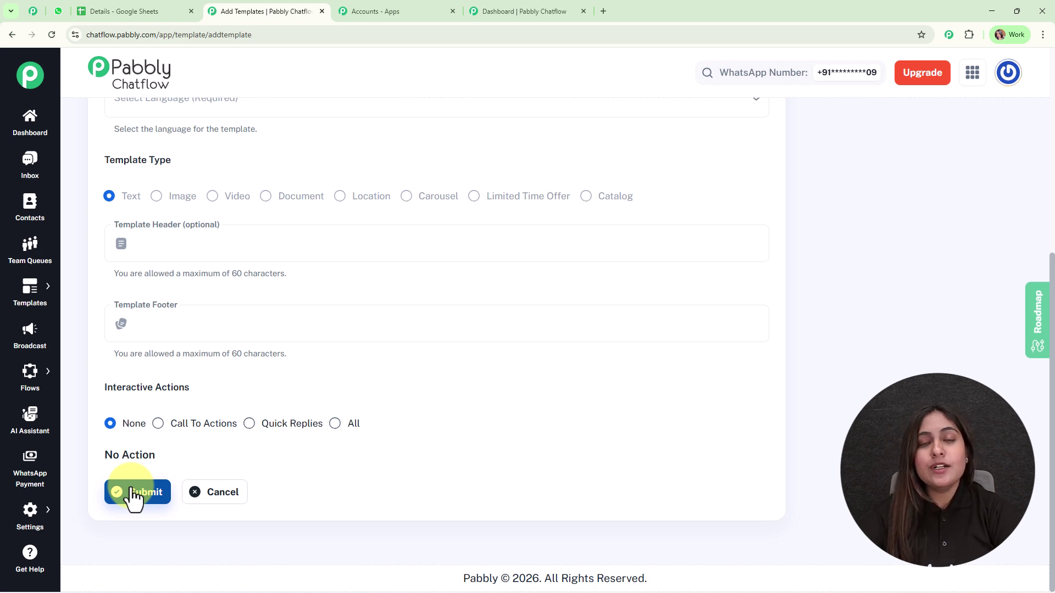
{"action": "scroll", "coordinate": [388, 443], "scroll_direction": "up", "scroll_amount": 5}
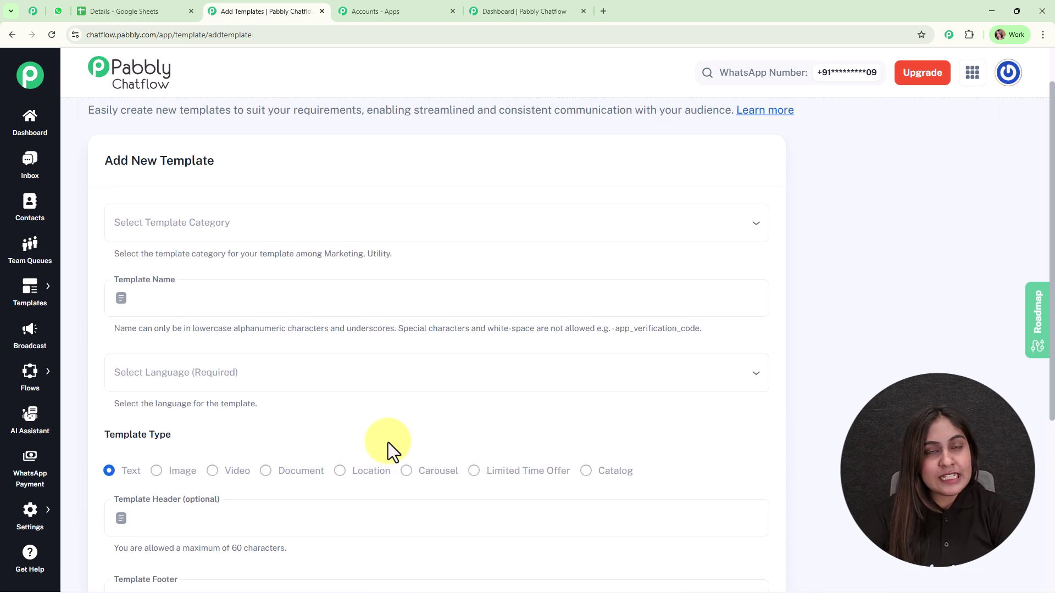
{"action": "scroll", "coordinate": [388, 443], "scroll_direction": "up", "scroll_amount": 1}
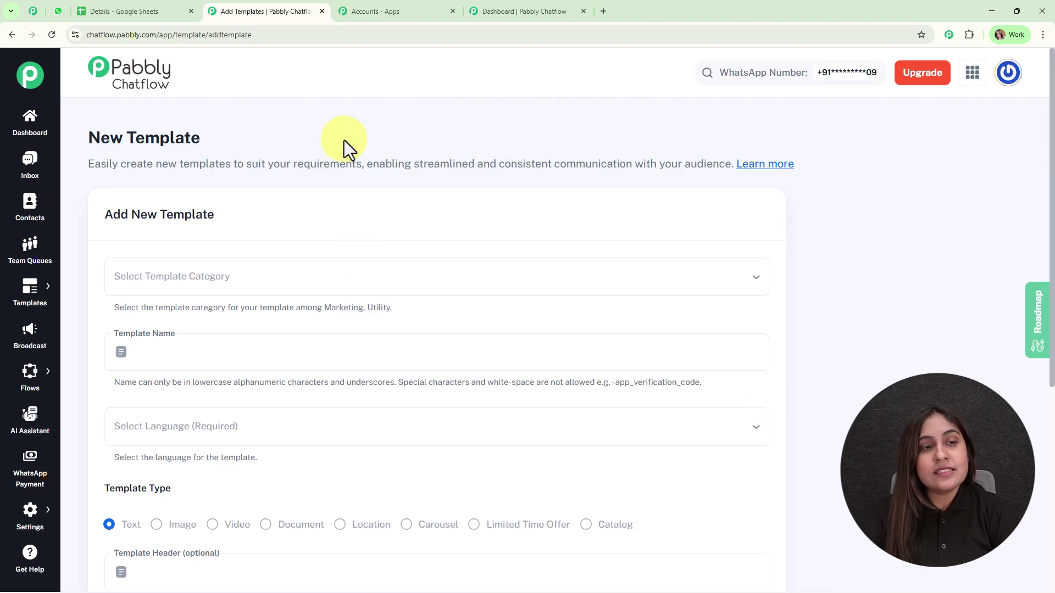
{"action": "left_click", "coordinate": [28, 341]}
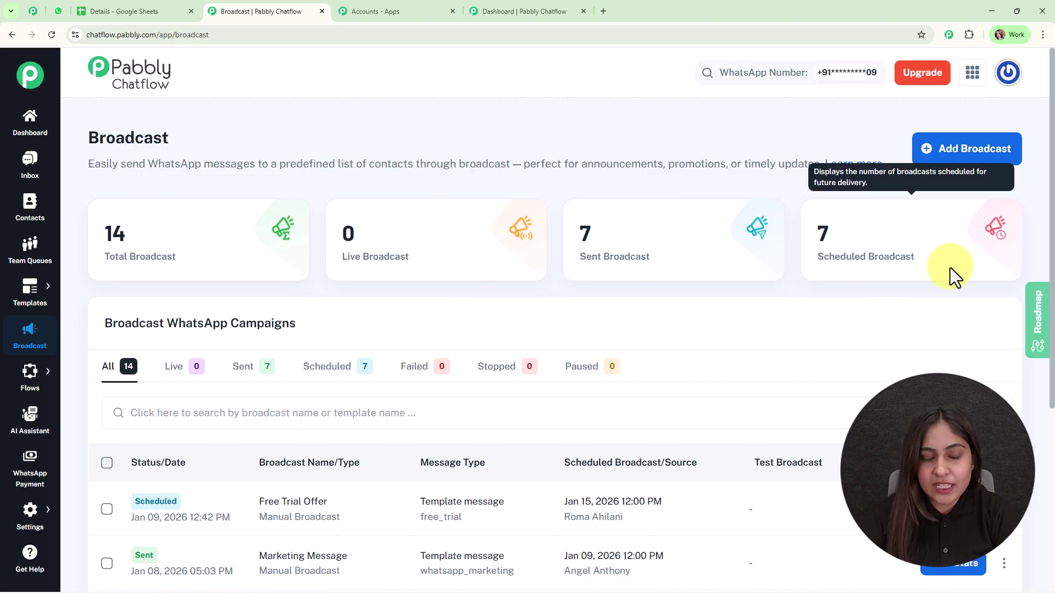
Start a new Broadcast Campaign and name it New Update
{"action": "left_click", "coordinate": [928, 158]}
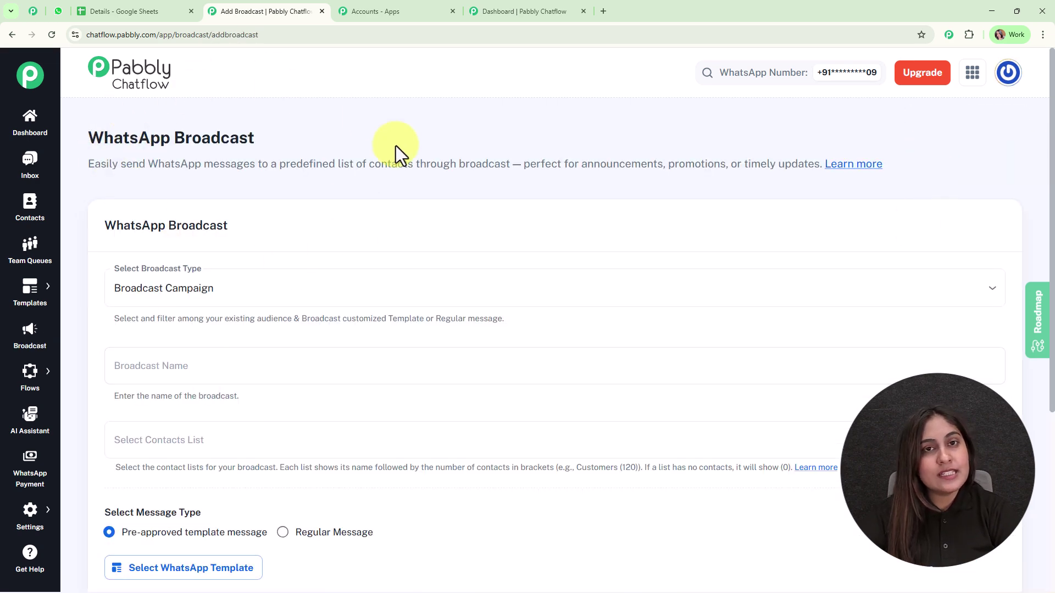
{"action": "scroll", "coordinate": [555, 264], "scroll_direction": "down", "scroll_amount": 2}
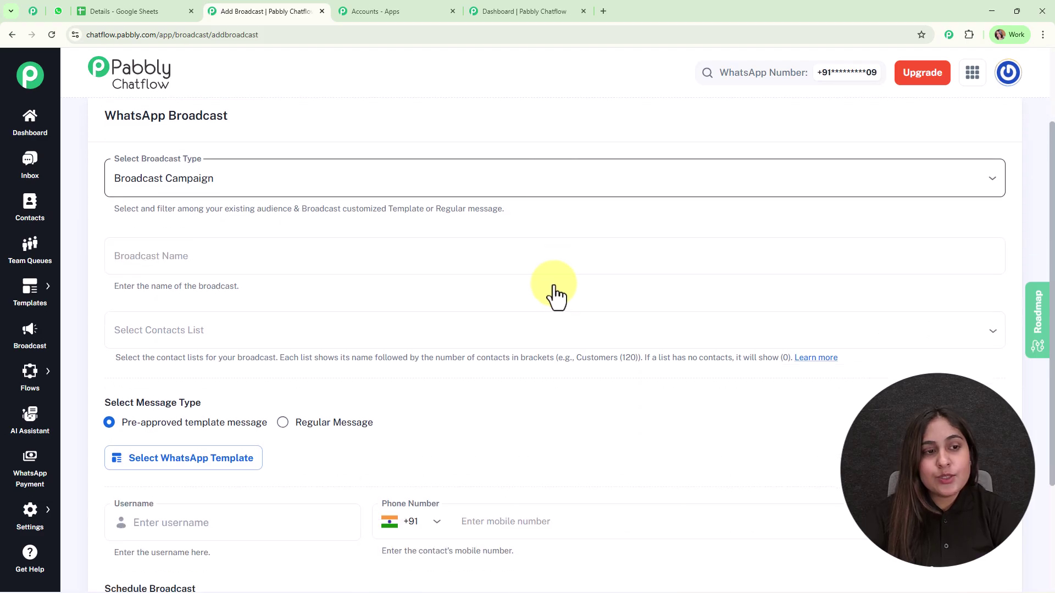
{"action": "left_click", "coordinate": [201, 165]}
{"action": "left_click", "coordinate": [330, 215]}
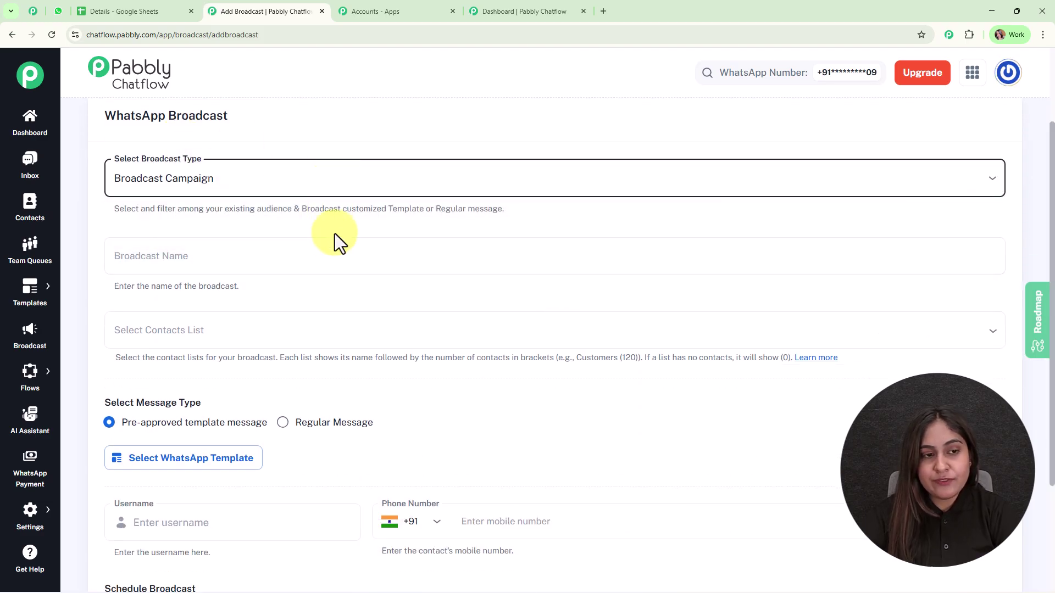
{"action": "left_click", "coordinate": [338, 256]}
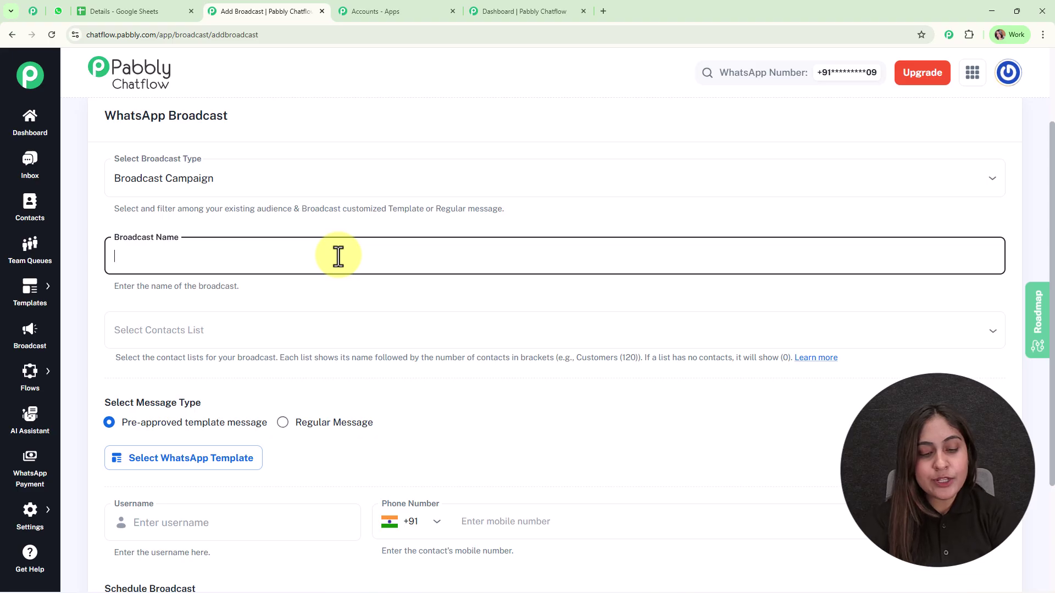
{"action": "type", "text": "New Update"}
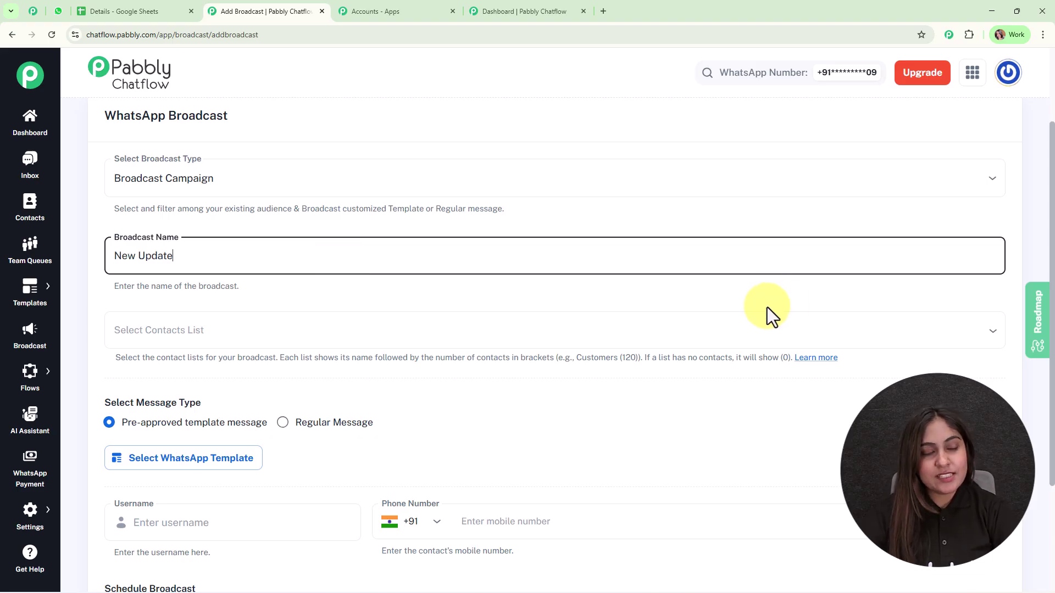
{"action": "scroll", "coordinate": [759, 332], "scroll_direction": "down", "scroll_amount": 2}
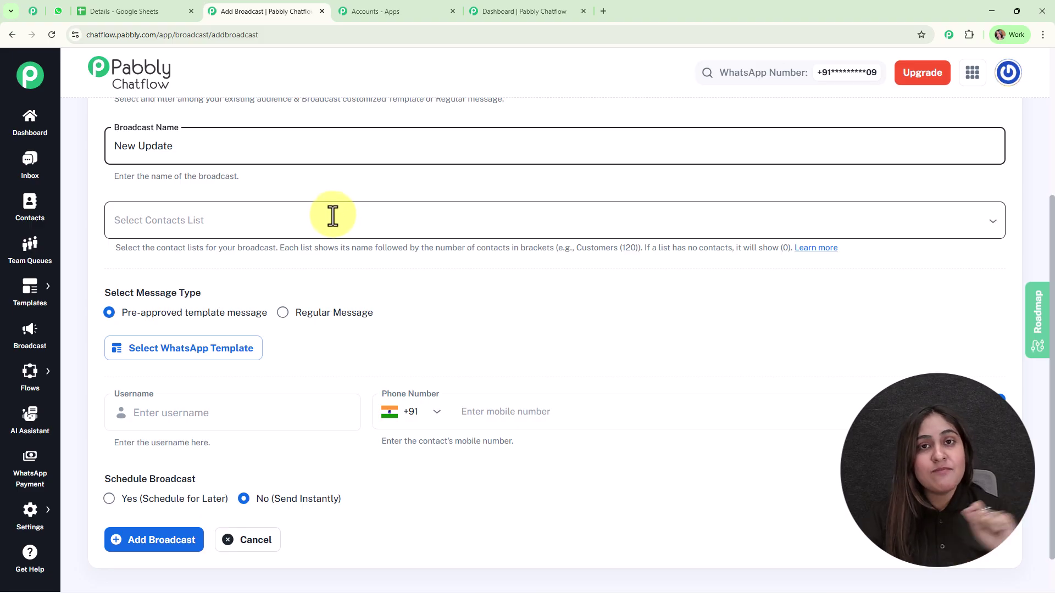
Check the Details spreadsheet's contact data, then open the Contacts page in a new tab
{"action": "left_click", "coordinate": [172, 11]}
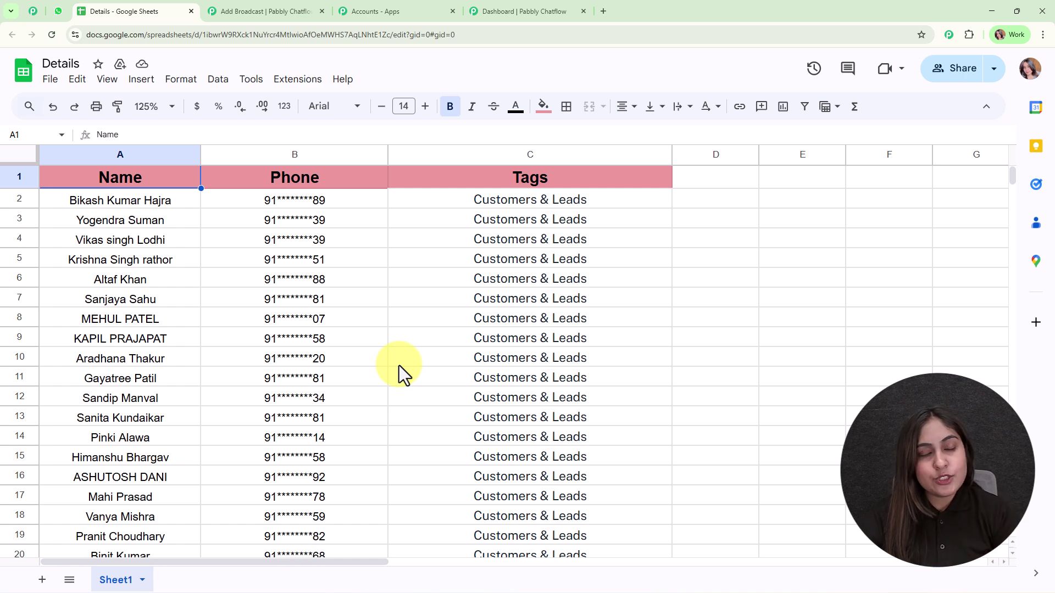
{"action": "left_click", "coordinate": [224, 5]}
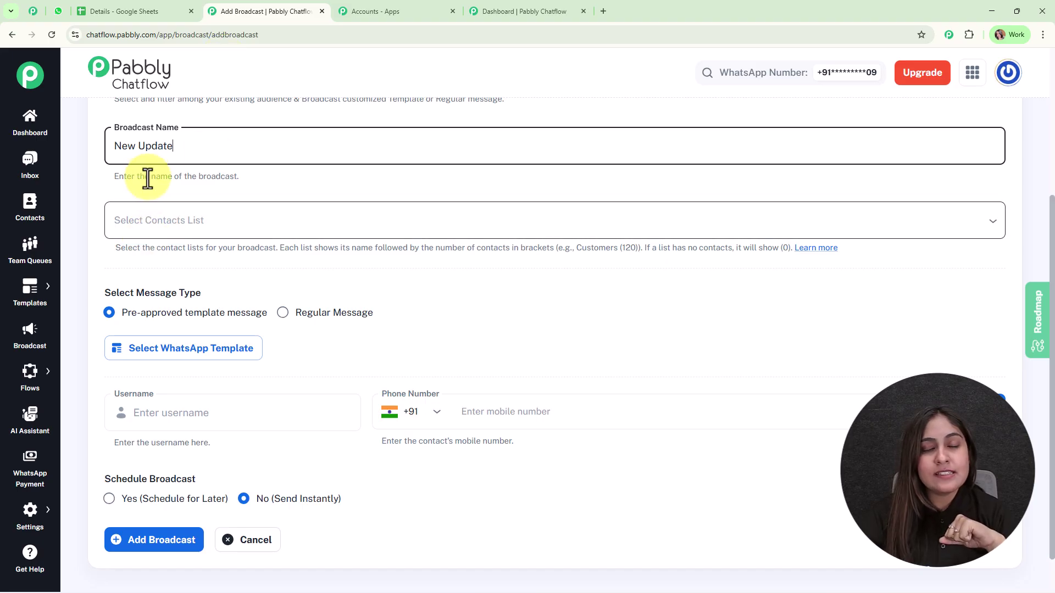
{"action": "right_click", "coordinate": [16, 222]}
{"action": "left_click", "coordinate": [66, 228]}
On the Contacts page, bring up Add Contact's bulk CSV import, then return to the Details spreadsheet
{"action": "left_click", "coordinate": [393, 11]}
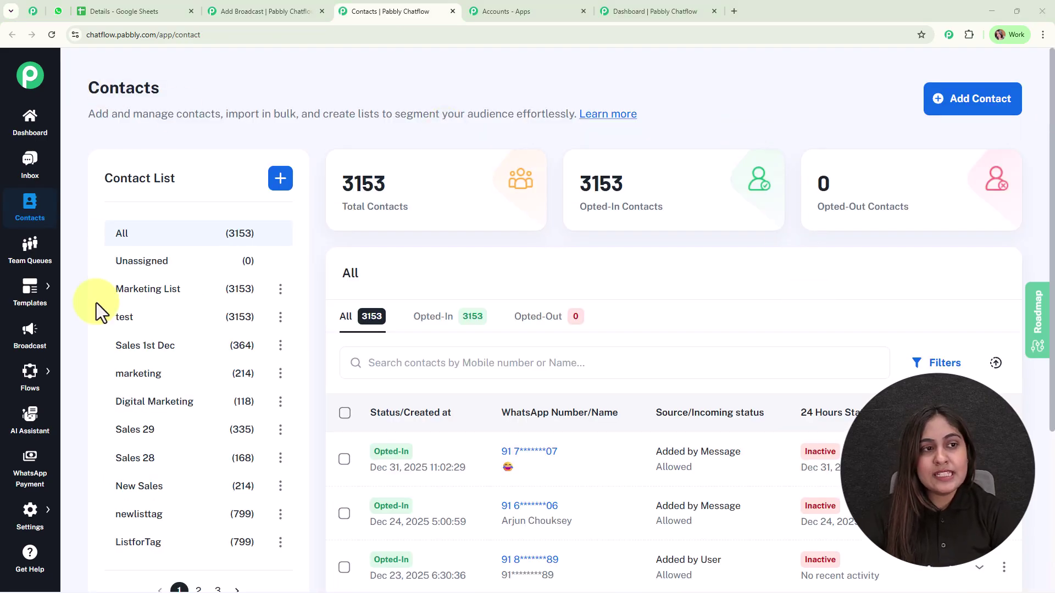
{"action": "scroll", "coordinate": [242, 502], "scroll_direction": "down", "scroll_amount": 3}
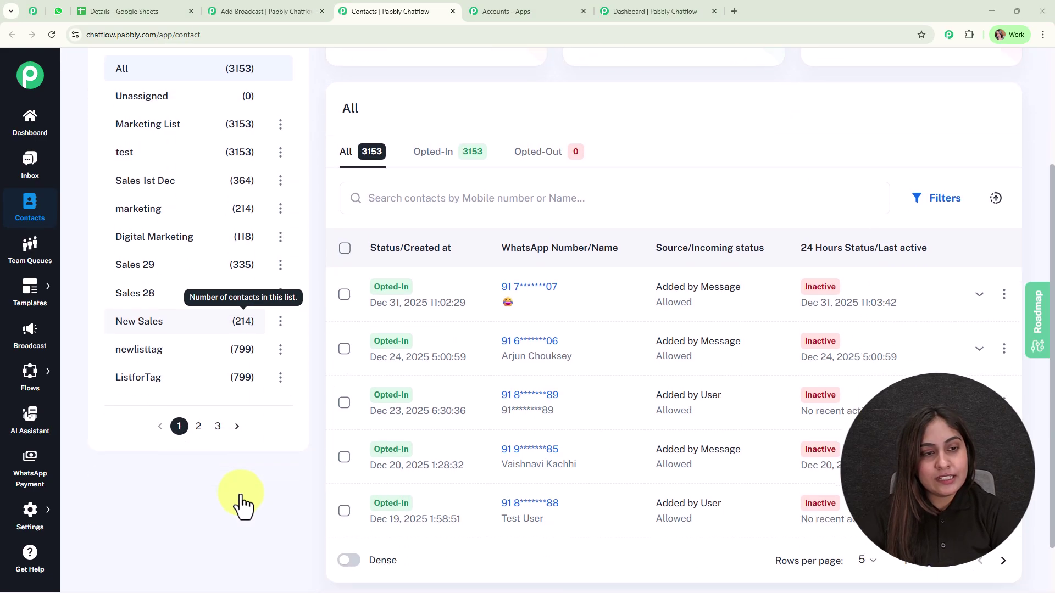
{"action": "scroll", "coordinate": [240, 493], "scroll_direction": "up", "scroll_amount": 3}
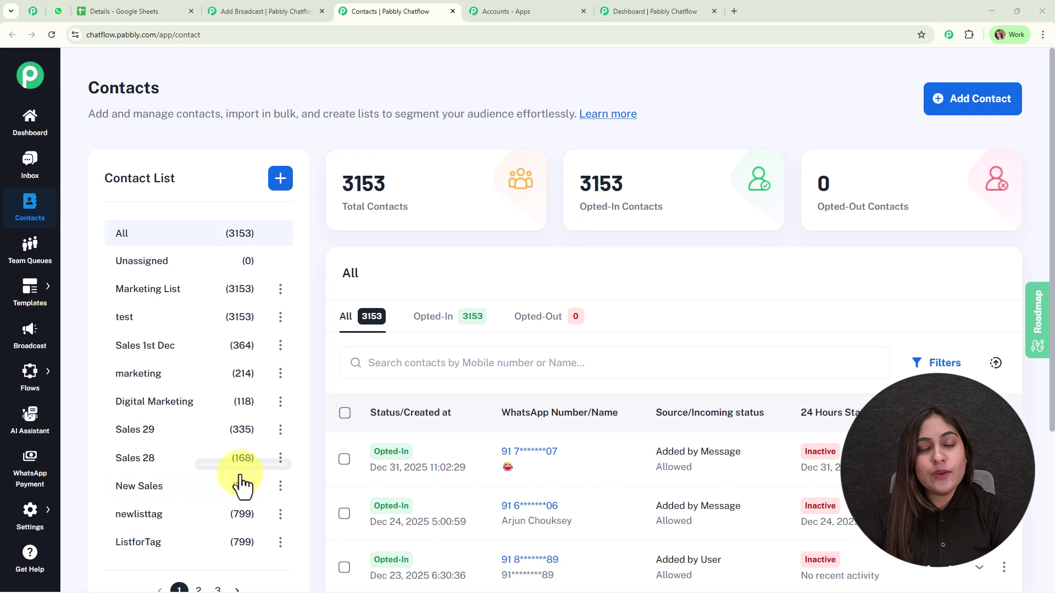
{"action": "left_click", "coordinate": [994, 98]}
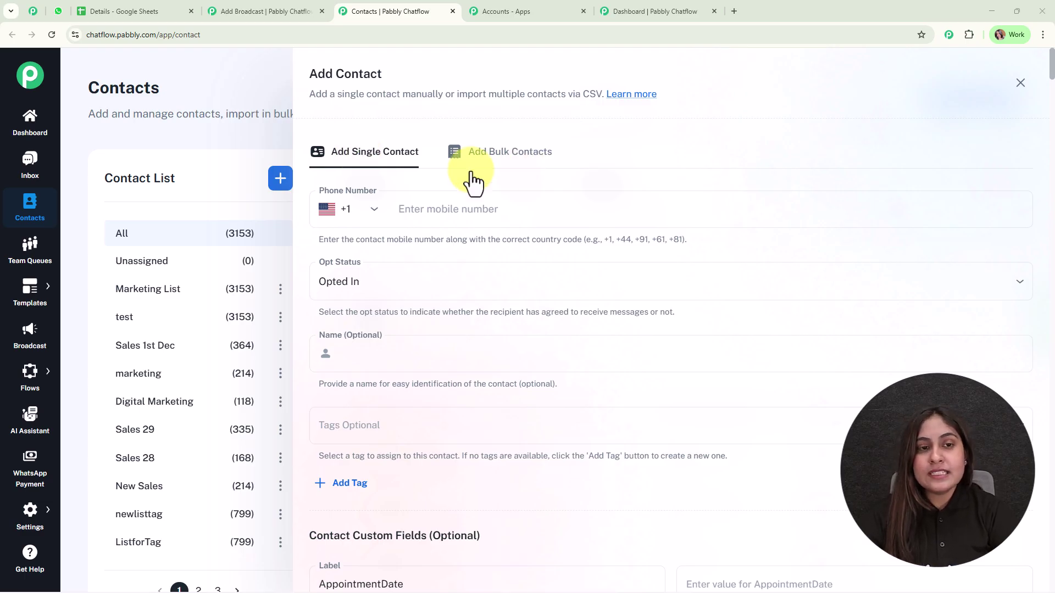
{"action": "scroll", "coordinate": [499, 360], "scroll_direction": "down", "scroll_amount": 5}
{"action": "scroll", "coordinate": [499, 360], "scroll_direction": "up", "scroll_amount": 5}
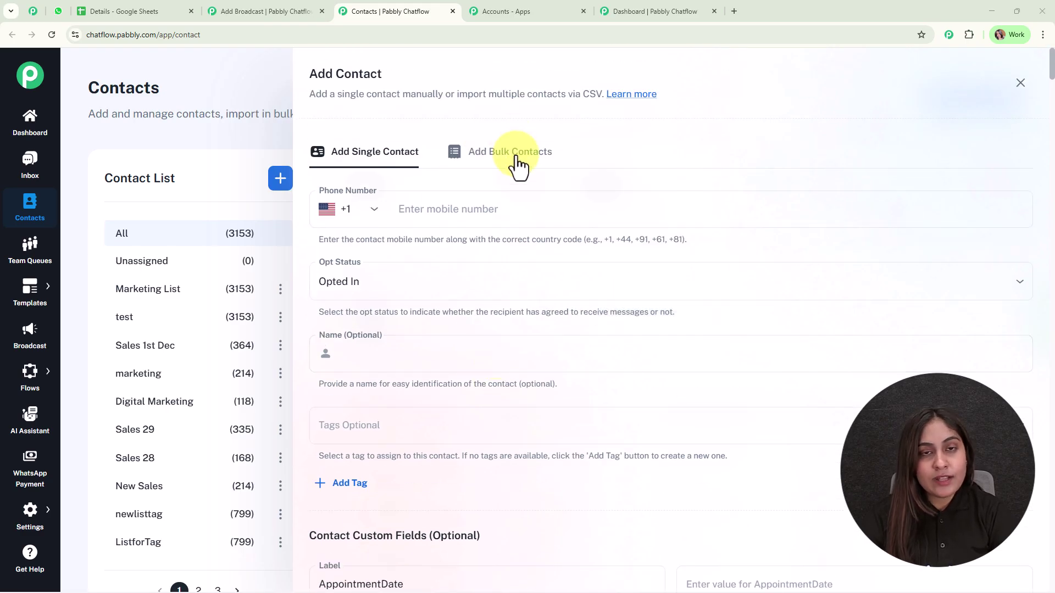
{"action": "left_click", "coordinate": [517, 154]}
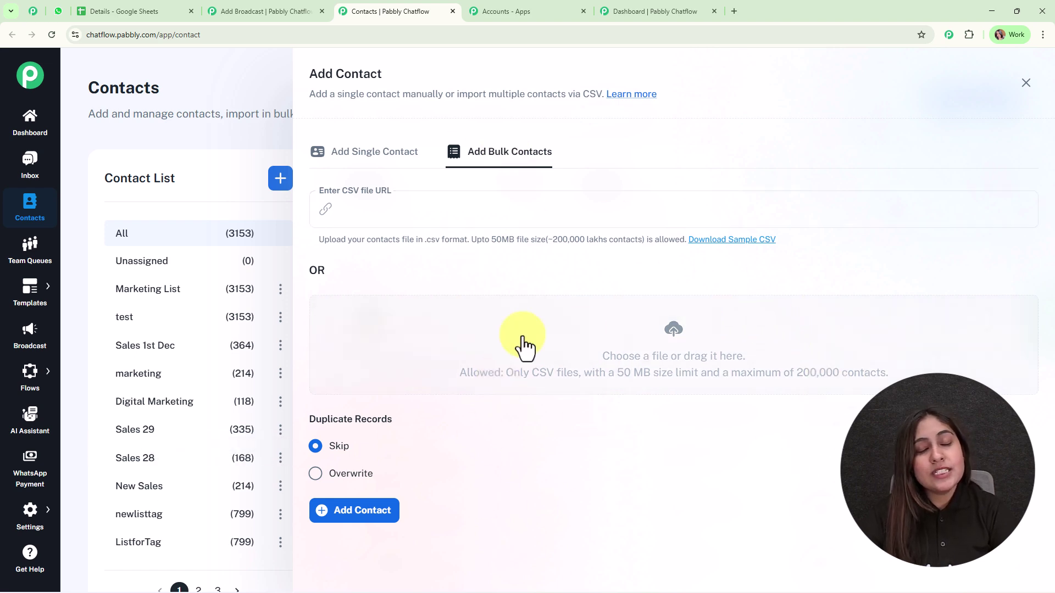
{"action": "left_click", "coordinate": [144, 2]}
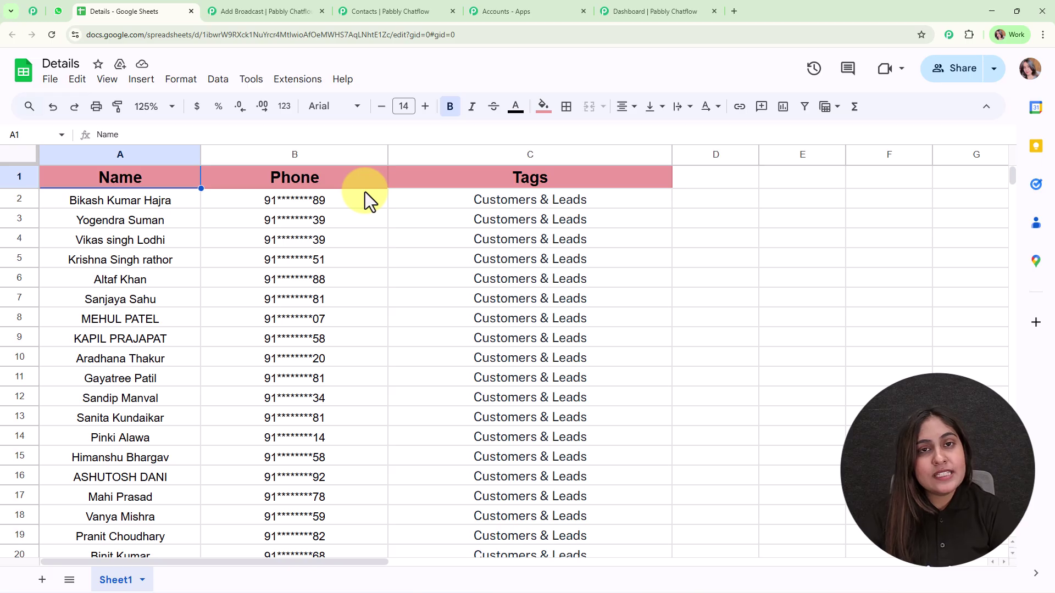
Look at the spreadsheet's File download options, then return to the Pabbly bulk contact import
{"action": "left_click", "coordinate": [50, 79]}
{"action": "mouse_move", "coordinate": [102, 261]}
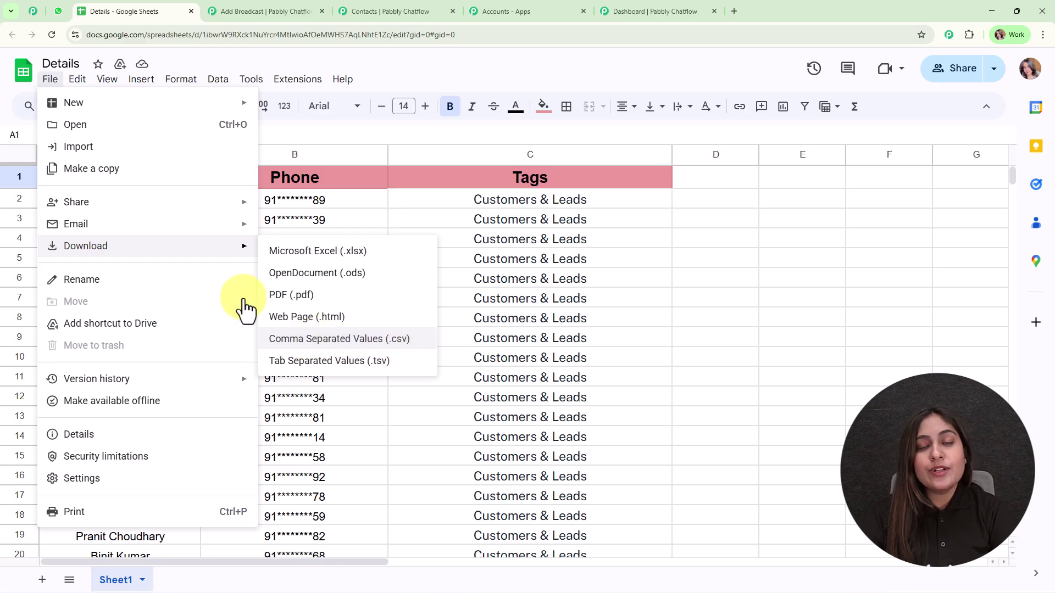
{"action": "left_click", "coordinate": [281, 7]}
{"action": "left_click", "coordinate": [379, 11]}
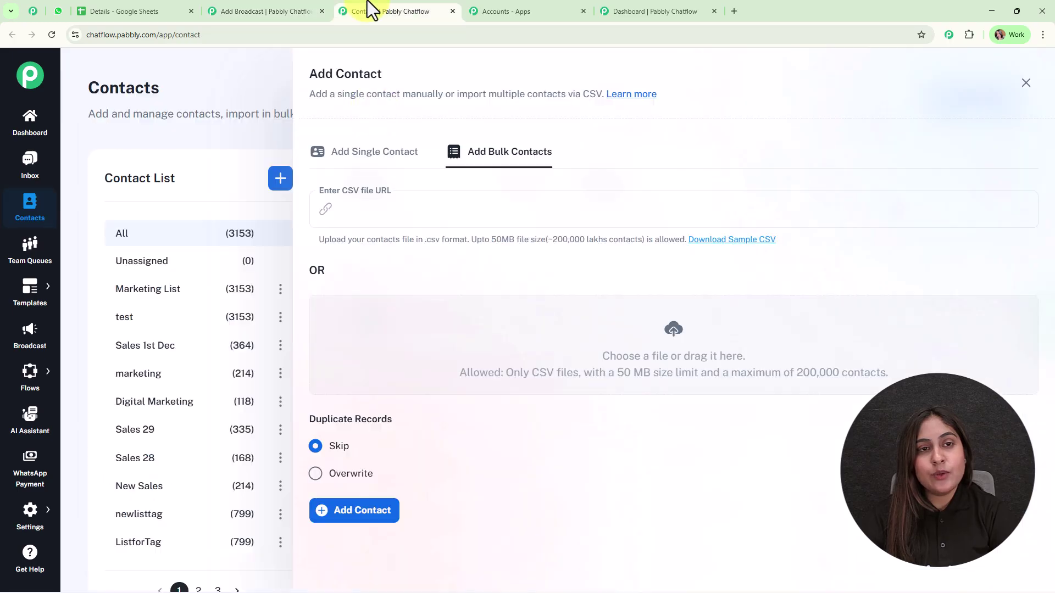
Browse Downloads for a CSV to upload, cancel, and close the Add Contact panel
{"action": "left_click", "coordinate": [680, 348]}
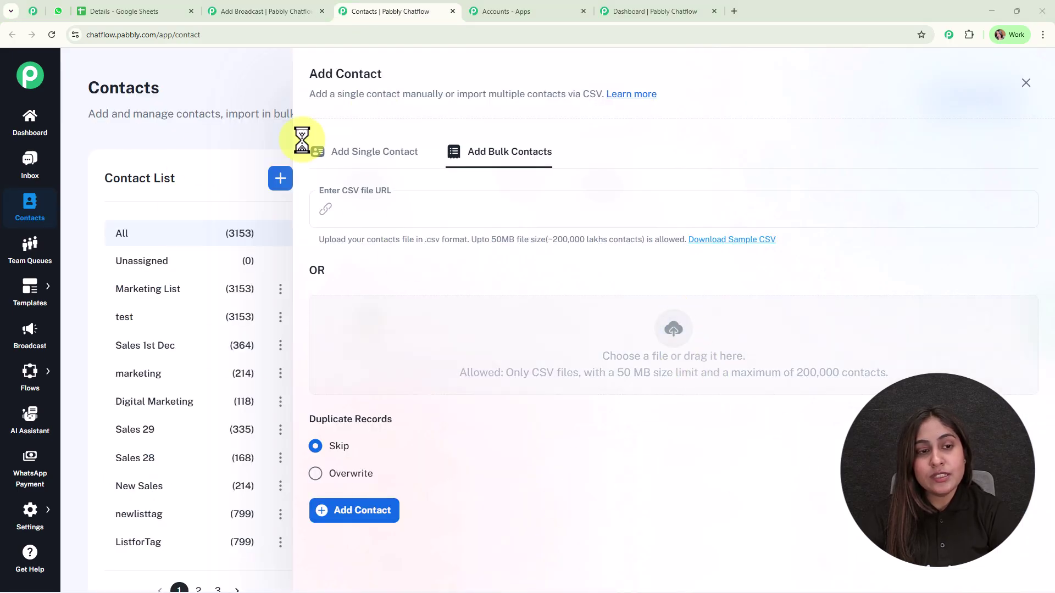
{"action": "left_click", "coordinate": [132, 234]}
{"action": "left_click", "coordinate": [254, 211]}
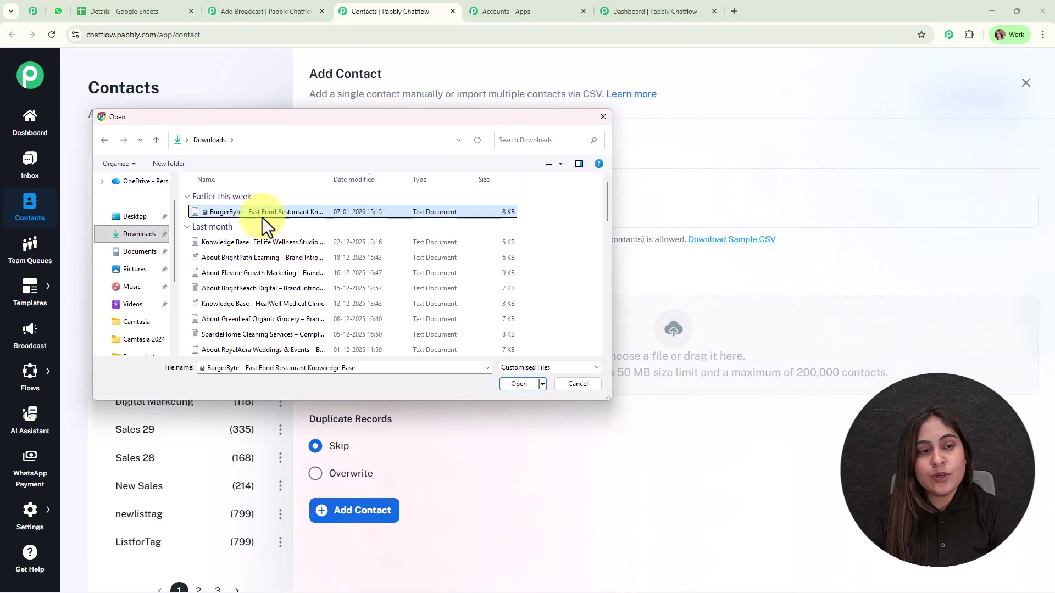
{"action": "left_click", "coordinate": [582, 382]}
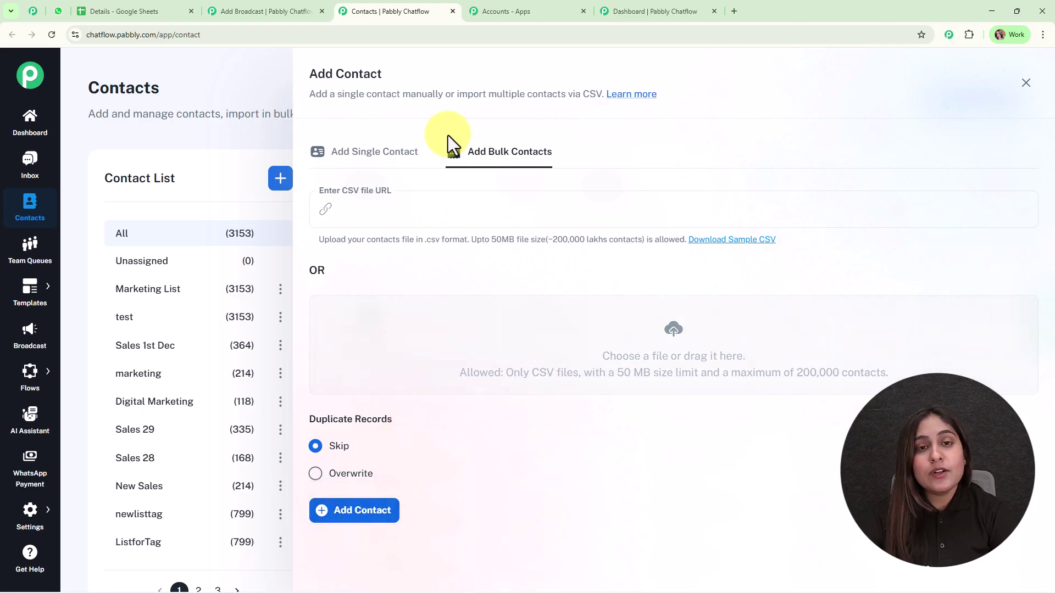
{"action": "left_click", "coordinate": [1027, 84]}
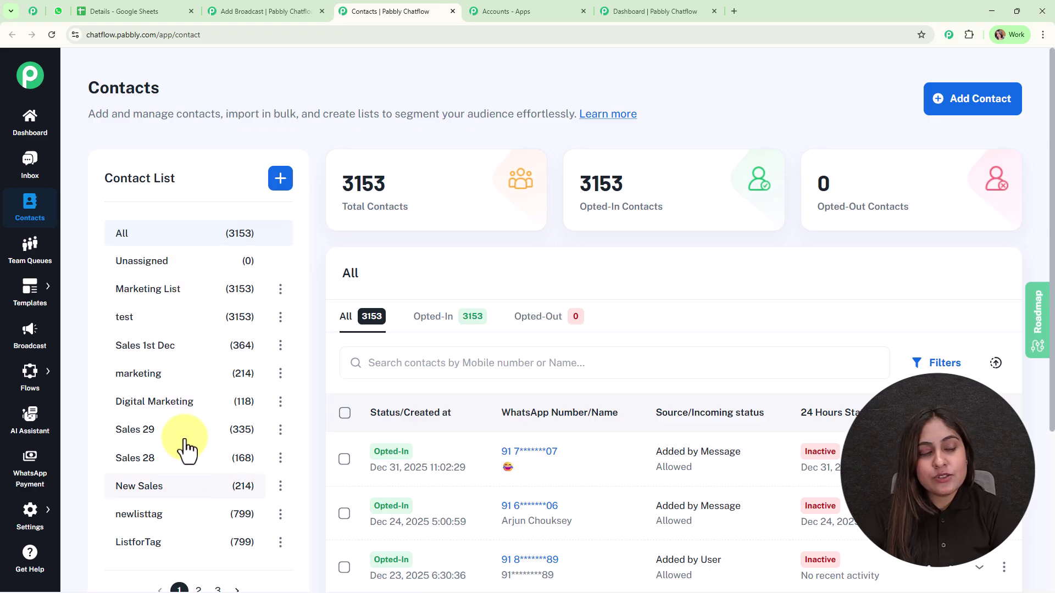
Target the New Update broadcast at New List (2) only, removing the marketing, Sales 29 and New Sales lists
{"action": "left_click", "coordinate": [214, 8]}
{"action": "left_click", "coordinate": [254, 226]}
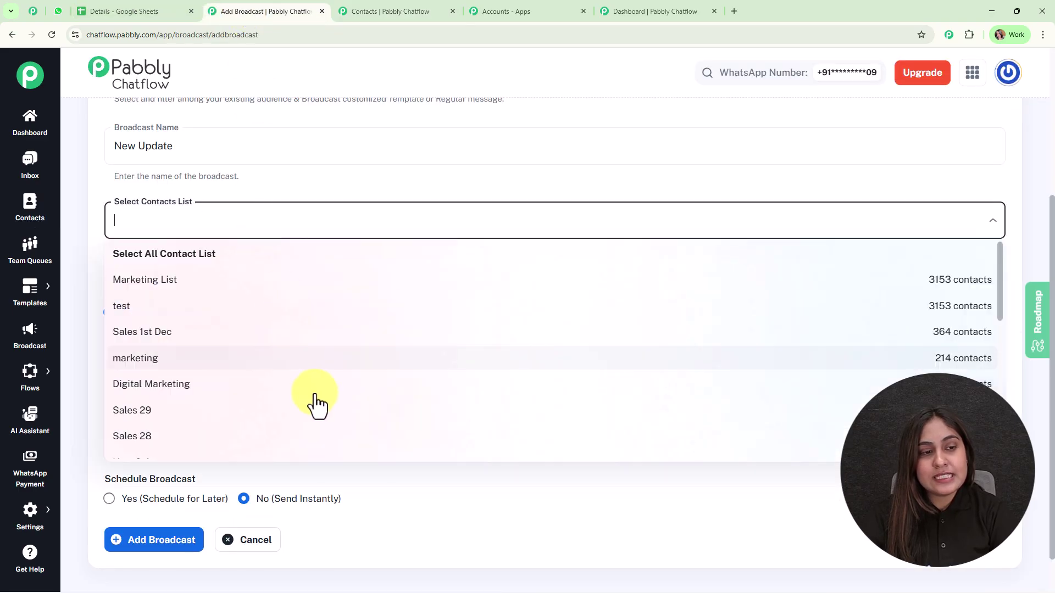
{"action": "scroll", "coordinate": [315, 399], "scroll_direction": "down", "scroll_amount": 3}
{"action": "scroll", "coordinate": [393, 407], "scroll_direction": "down", "scroll_amount": 4}
{"action": "left_click", "coordinate": [646, 394]}
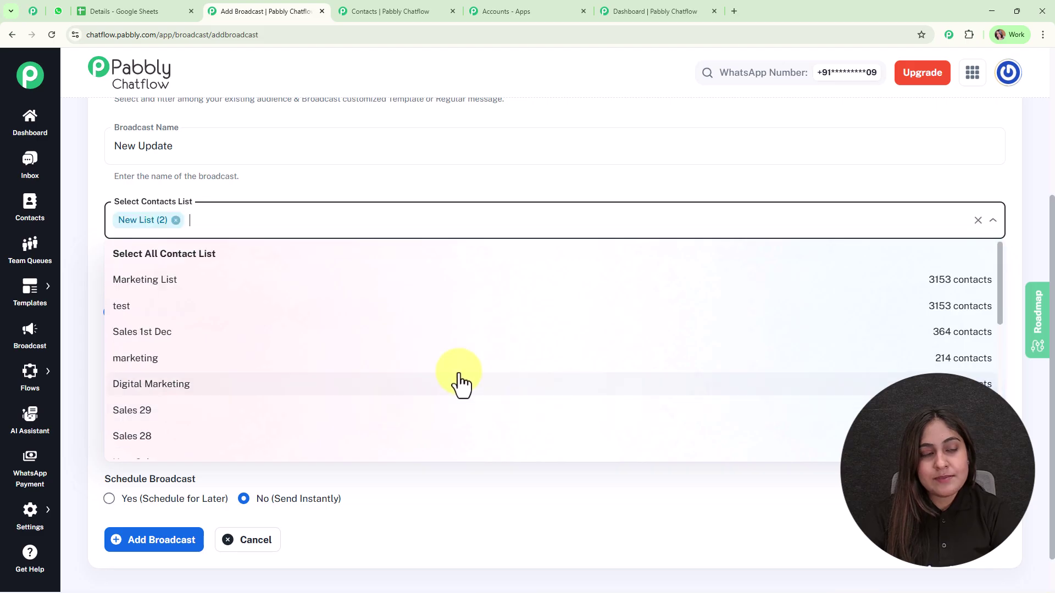
{"action": "left_click", "coordinate": [278, 359]}
{"action": "left_click", "coordinate": [282, 389]}
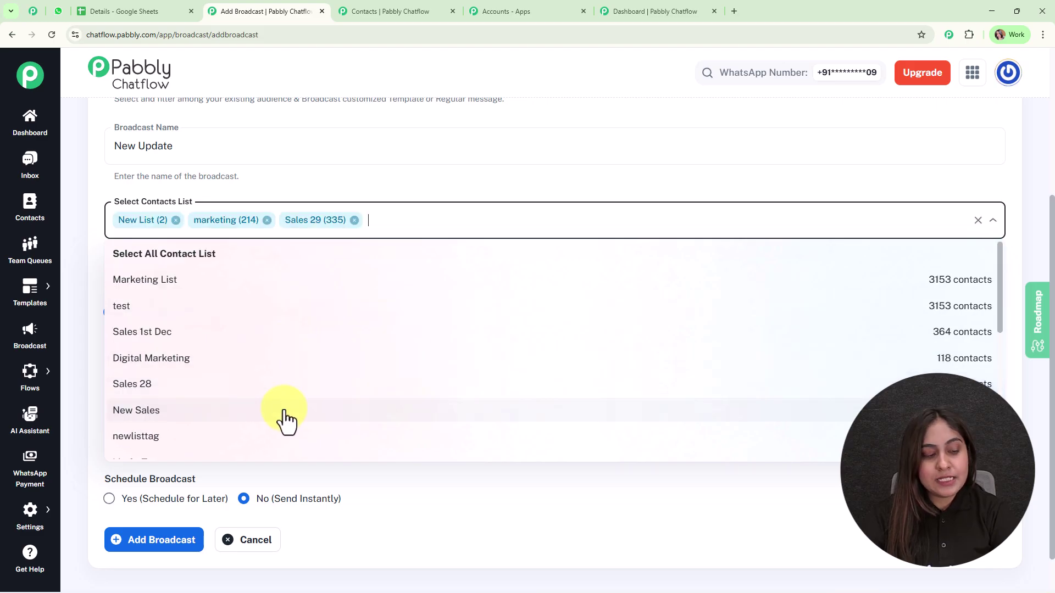
{"action": "left_click", "coordinate": [286, 420]}
{"action": "left_click", "coordinate": [267, 220]}
{"action": "left_click", "coordinate": [264, 220]}
{"action": "left_click", "coordinate": [264, 219]}
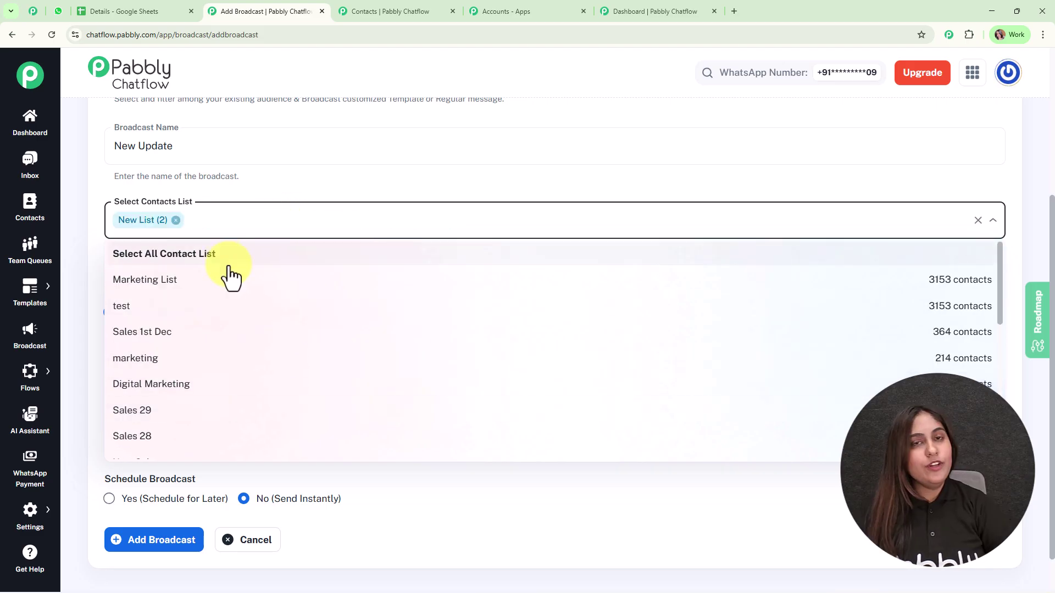
{"action": "key", "text": "Escape"}
{"action": "scroll", "coordinate": [472, 288], "scroll_direction": "down", "scroll_amount": 1}
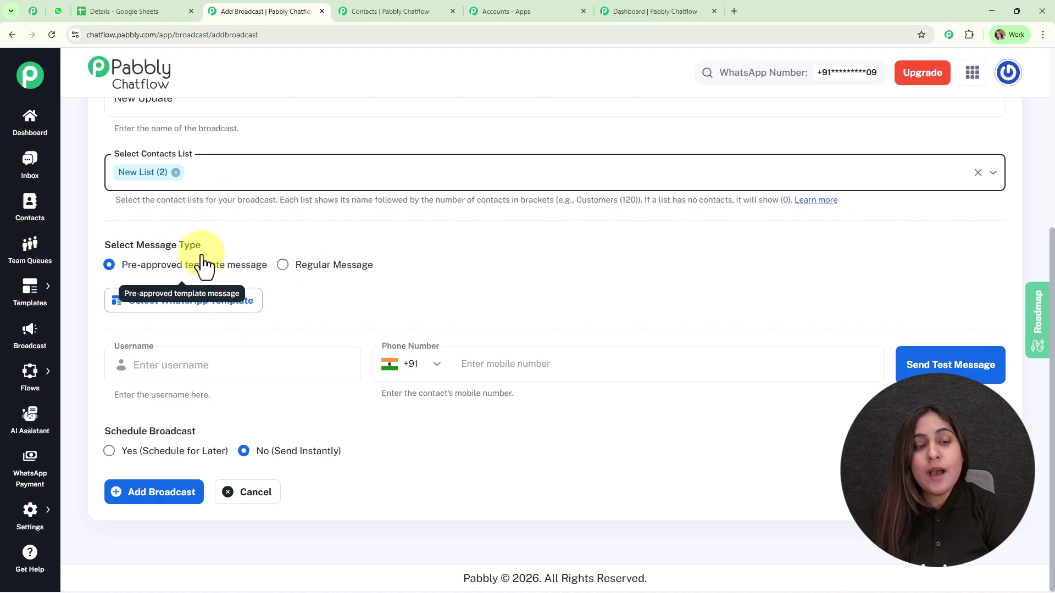
{"action": "left_click", "coordinate": [282, 265]}
{"action": "scroll", "coordinate": [519, 264], "scroll_direction": "down", "scroll_amount": 2}
{"action": "left_click", "coordinate": [299, 199]}
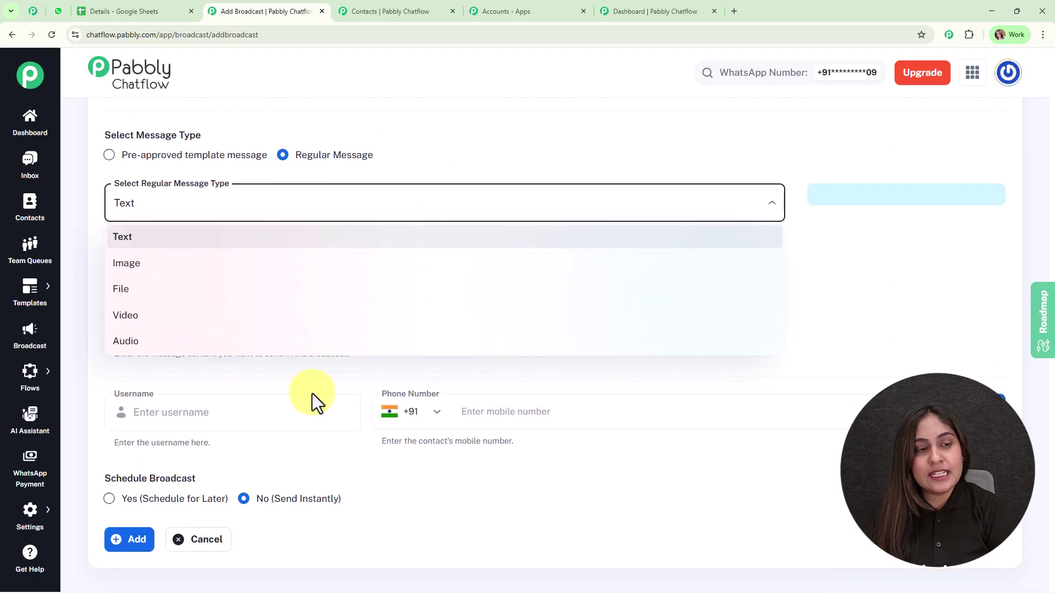
{"action": "left_click", "coordinate": [796, 272]}
{"action": "left_click", "coordinate": [456, 306]}
{"action": "type", "text": "hthrsfgxb"}
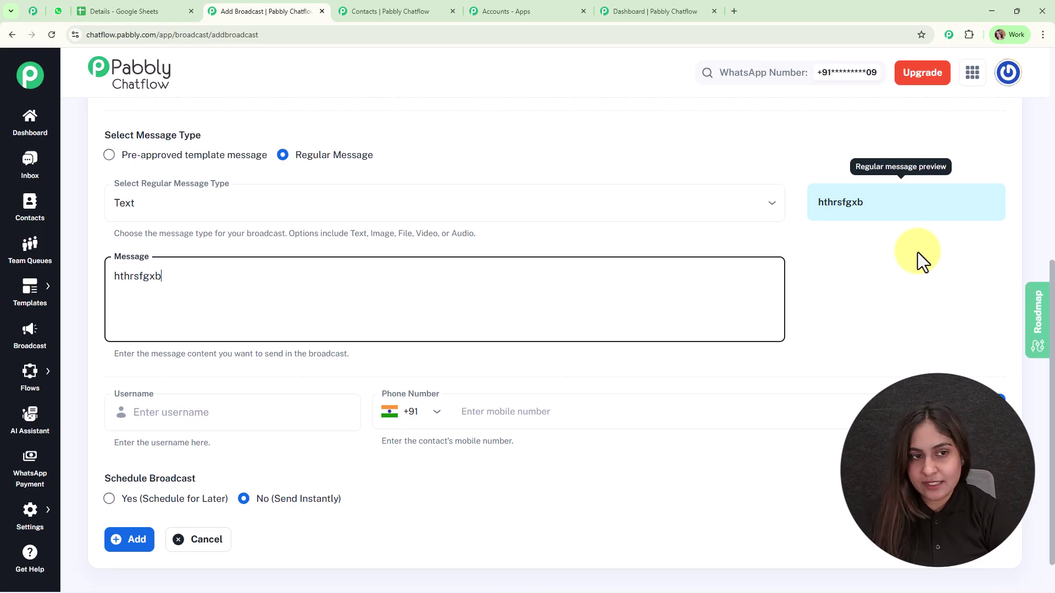
{"action": "left_click", "coordinate": [196, 165]}
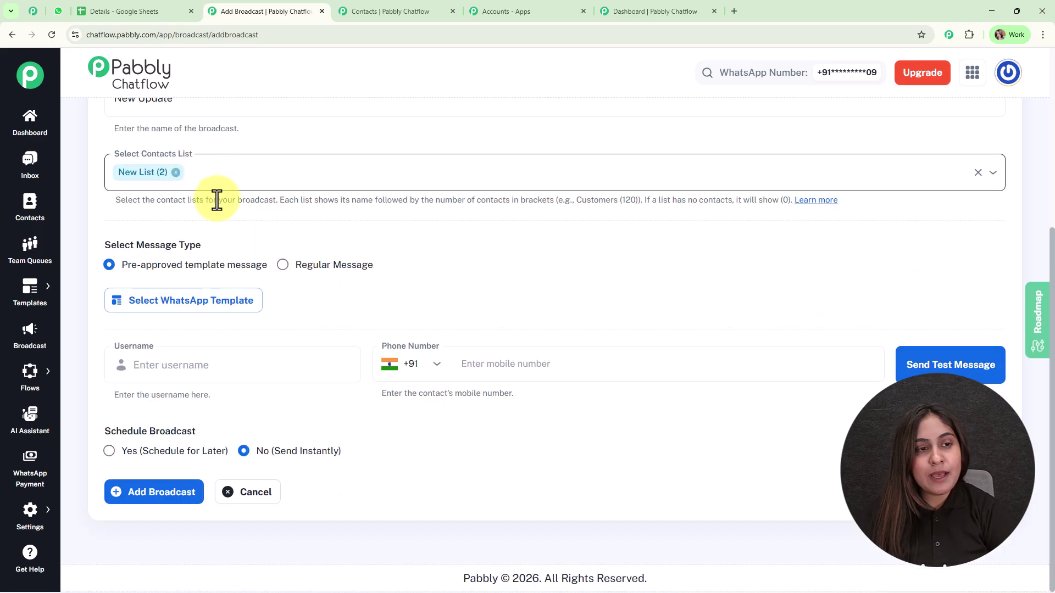
Choose the new_update template and delete the default Name value from Body Field 1
{"action": "left_click", "coordinate": [197, 307]}
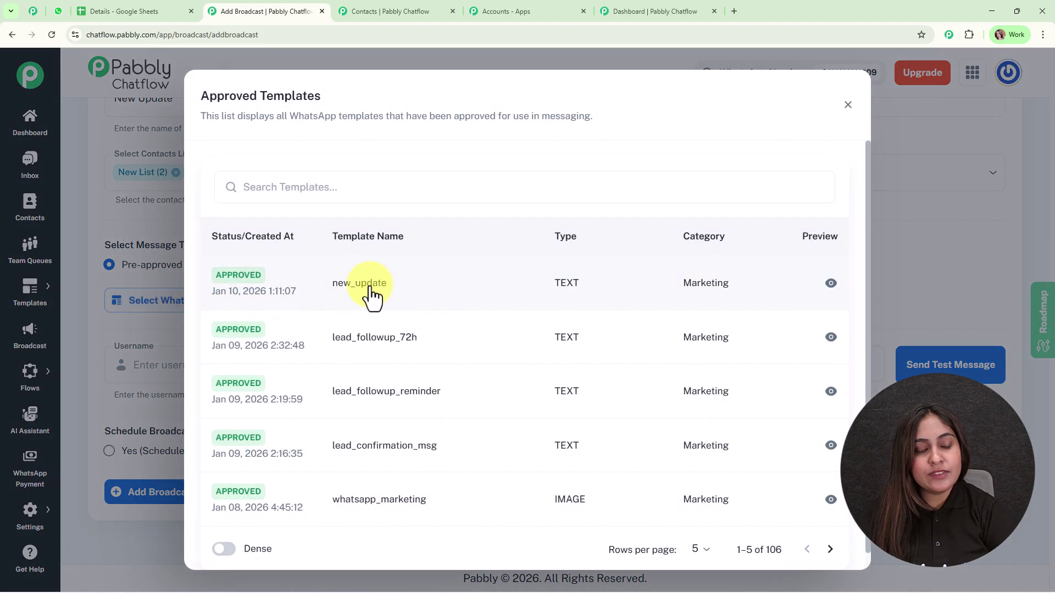
{"action": "left_click", "coordinate": [371, 290]}
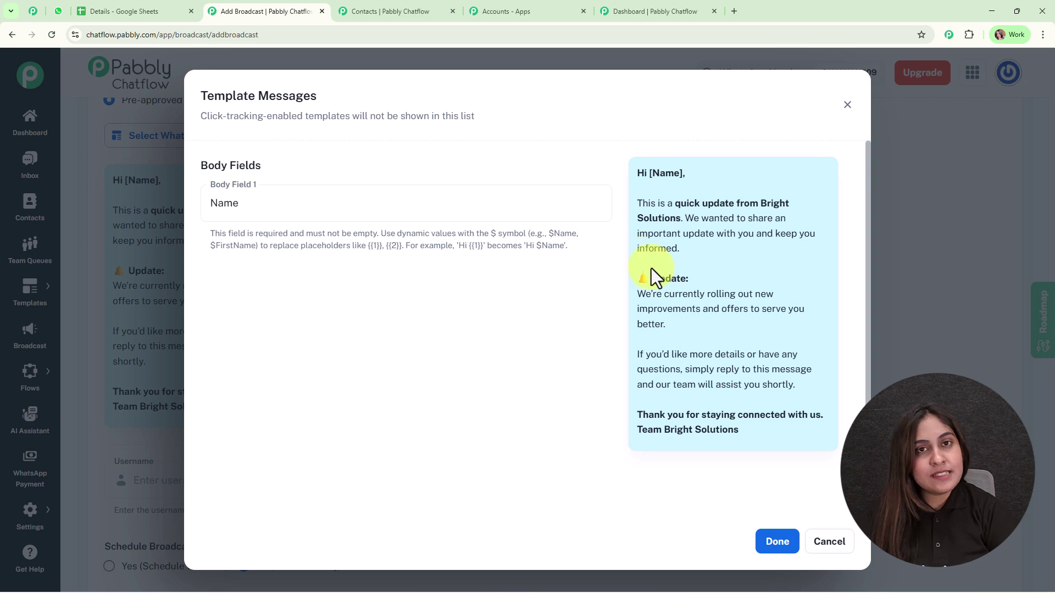
{"action": "left_click", "coordinate": [372, 195]}
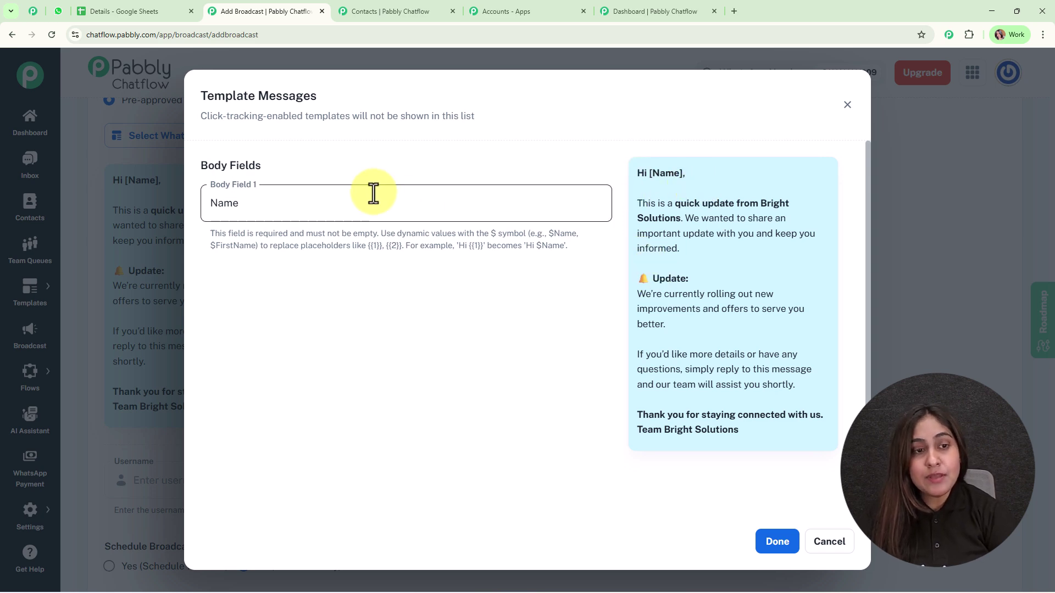
{"action": "double_click", "coordinate": [222, 204]}
{"action": "key", "text": "BackSpace"}
{"action": "left_click", "coordinate": [390, 360]}
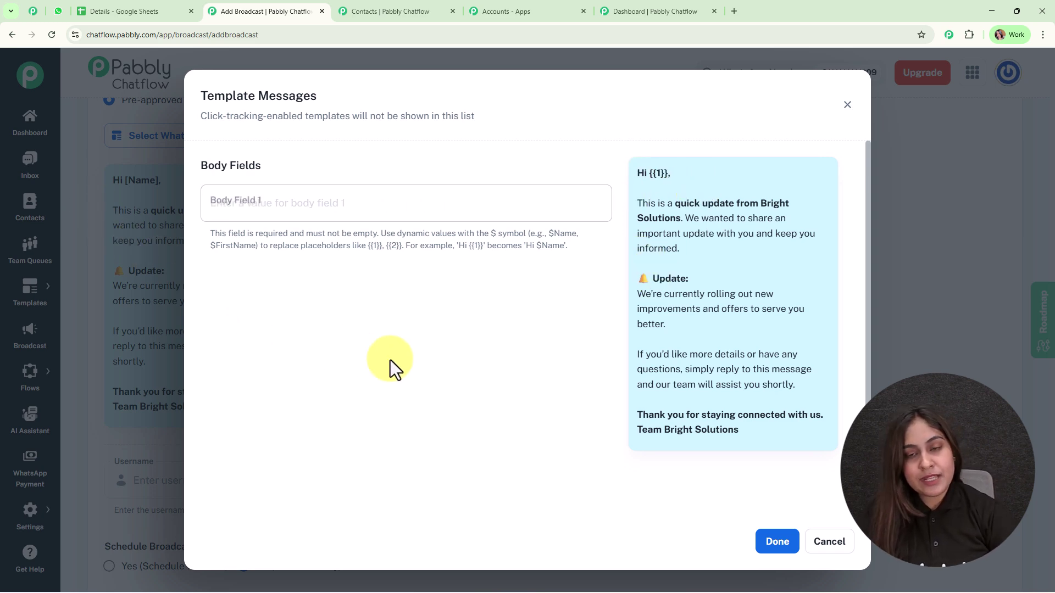
Review the template preview text, then switch to the Contacts tab
{"action": "left_click_drag", "start_coordinate": [637, 201], "coordinate": [810, 447]}
{"action": "left_click", "coordinate": [804, 431]}
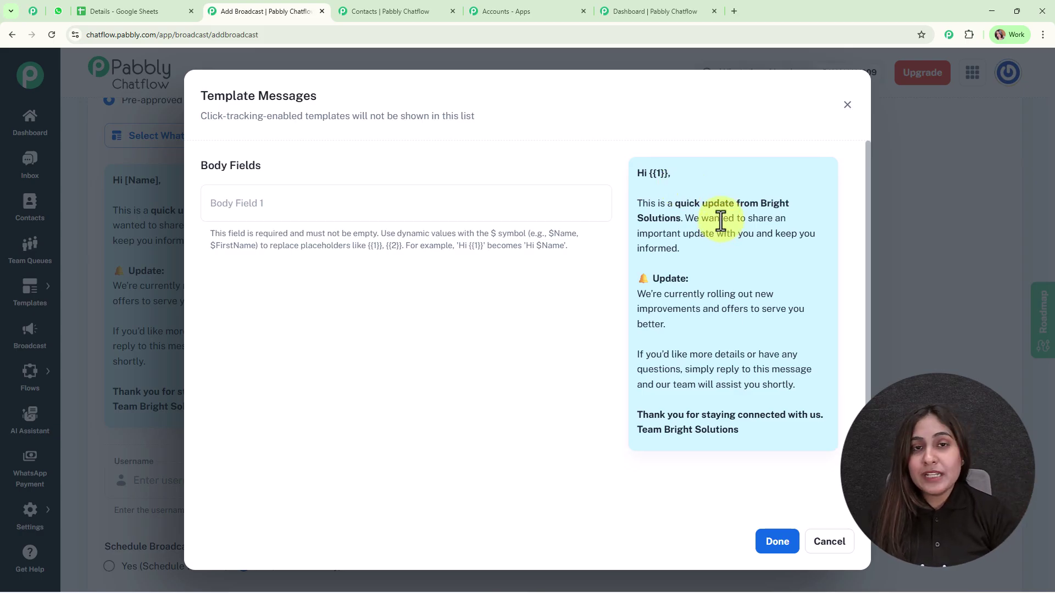
{"action": "left_click", "coordinate": [373, 10]}
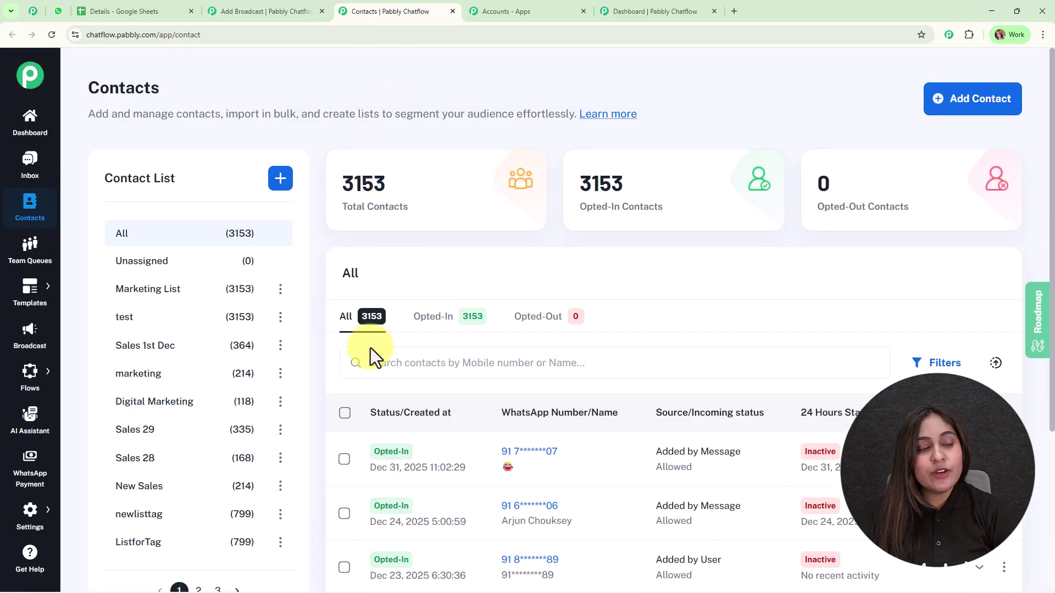
Copy the Name field's variable from Settings > Contact Custom Fields and return to the broadcast's body fields
{"action": "left_click", "coordinate": [27, 528]}
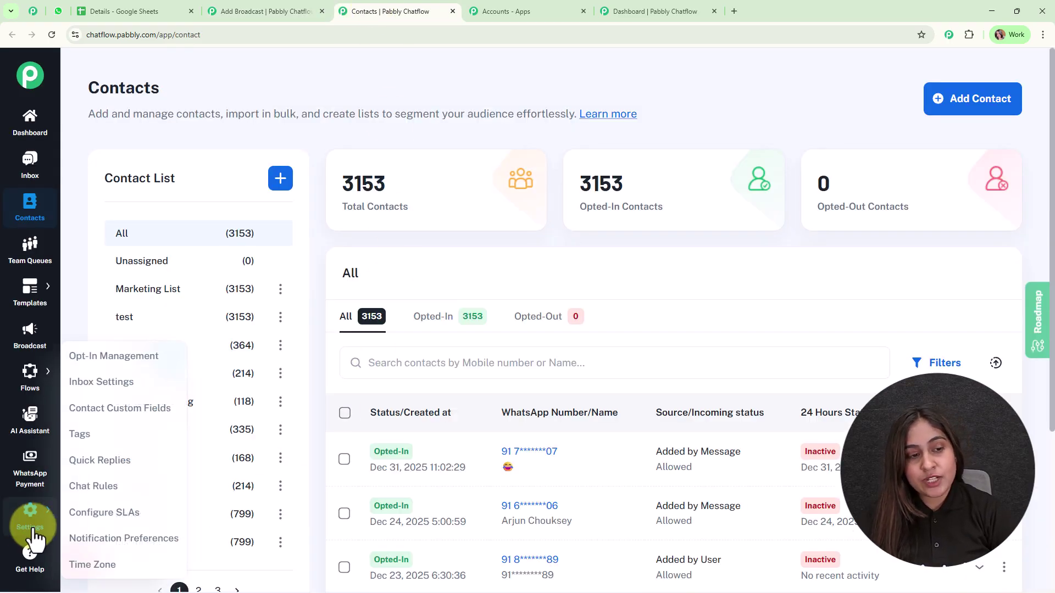
{"action": "left_click", "coordinate": [135, 429]}
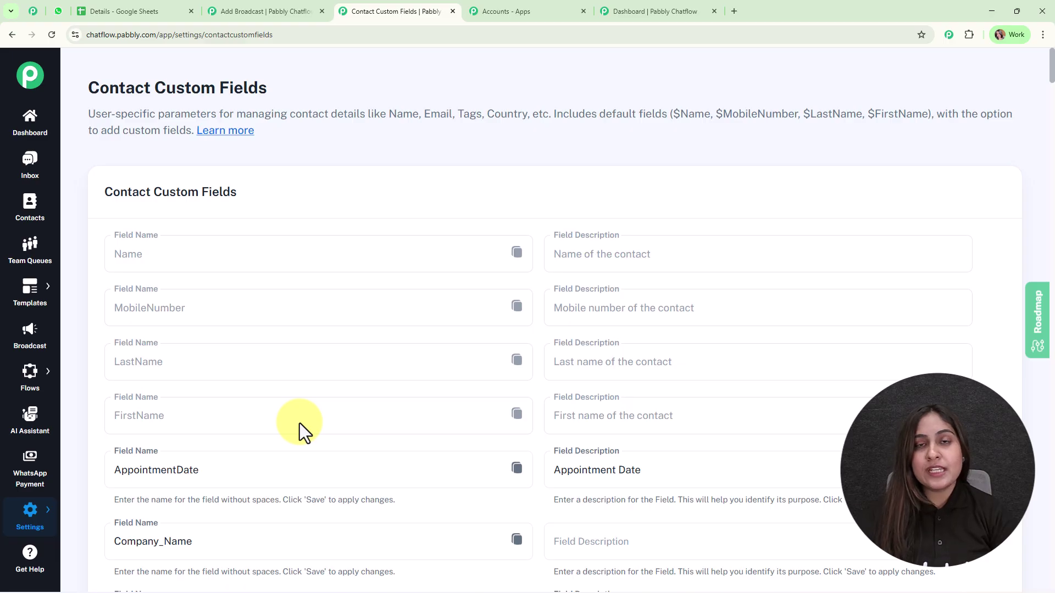
{"action": "scroll", "coordinate": [299, 423], "scroll_direction": "down", "scroll_amount": 5}
{"action": "scroll", "coordinate": [299, 423], "scroll_direction": "down", "scroll_amount": 2}
{"action": "scroll", "coordinate": [299, 423], "scroll_direction": "up", "scroll_amount": 7}
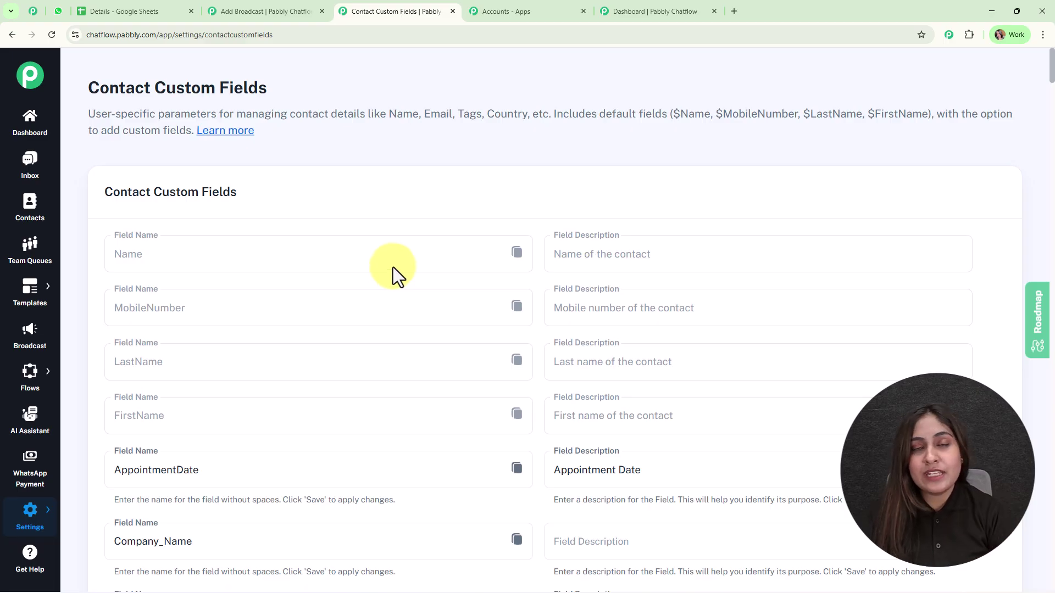
{"action": "left_click", "coordinate": [517, 252]}
{"action": "left_click", "coordinate": [255, 11]}
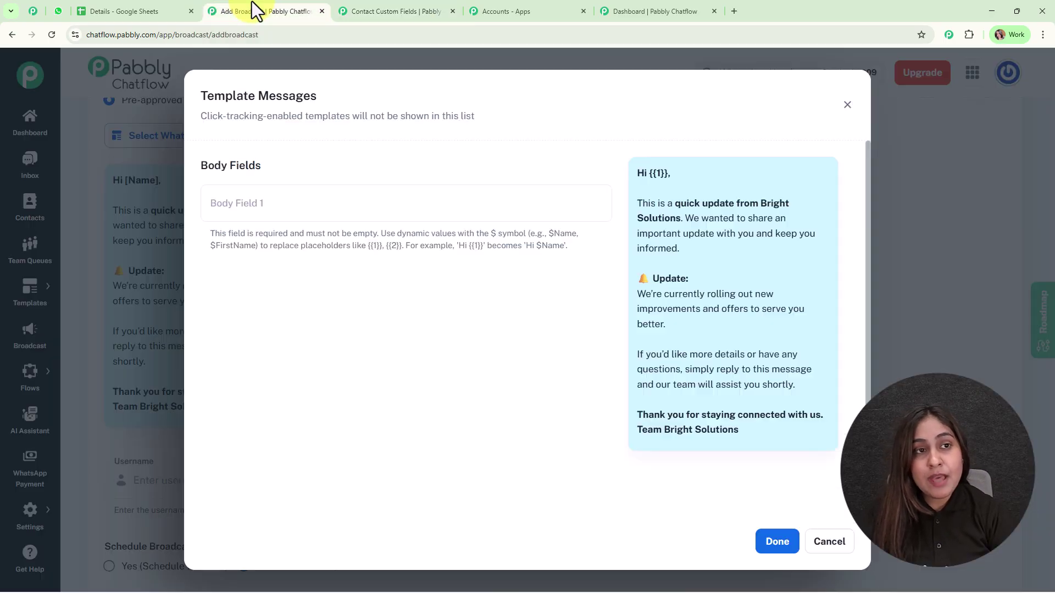
Paste $Name into Body Field 1 and confirm, so the preview greets Hi [$Name]
{"action": "left_click", "coordinate": [332, 213]}
{"action": "key", "text": "ctrl+v"}
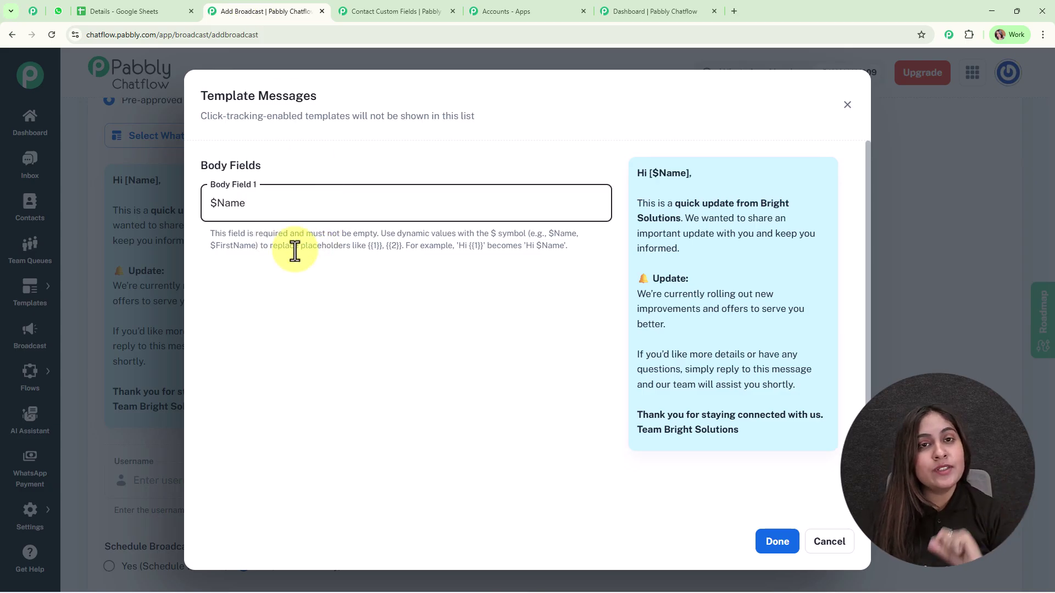
{"action": "left_click", "coordinate": [758, 545]}
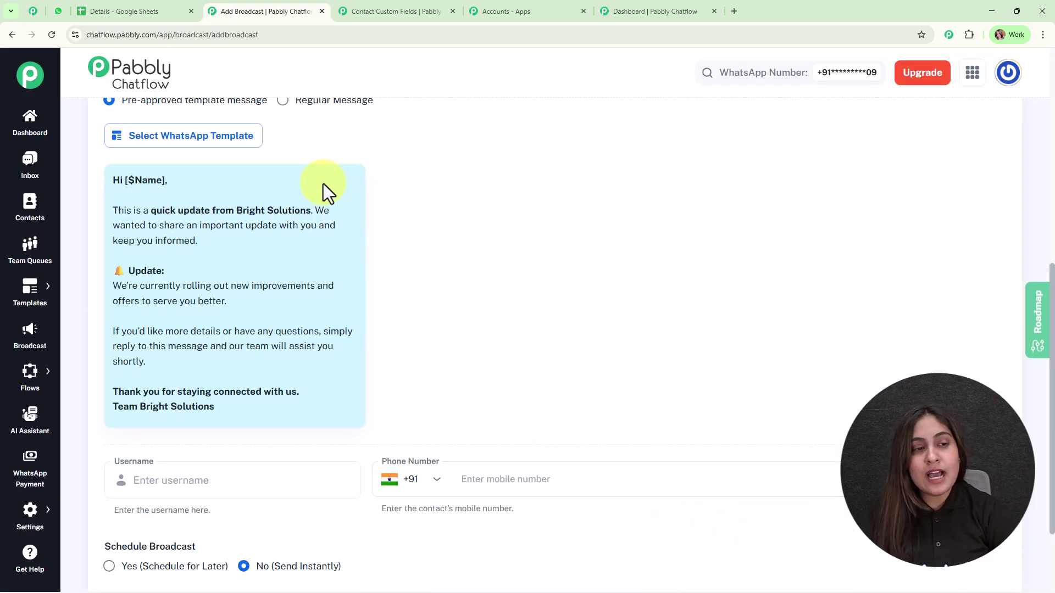
{"action": "scroll", "coordinate": [589, 372], "scroll_direction": "down", "scroll_amount": 3}
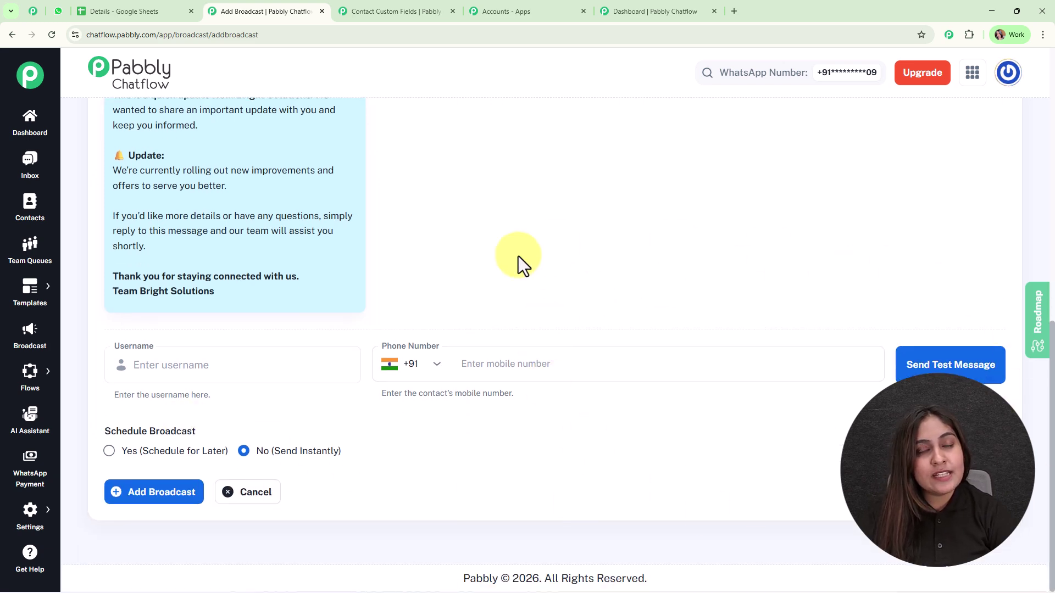
Send a test message to the test recipient's name and mobile number, then check it in WhatsApp Web
{"action": "left_click", "coordinate": [179, 365]}
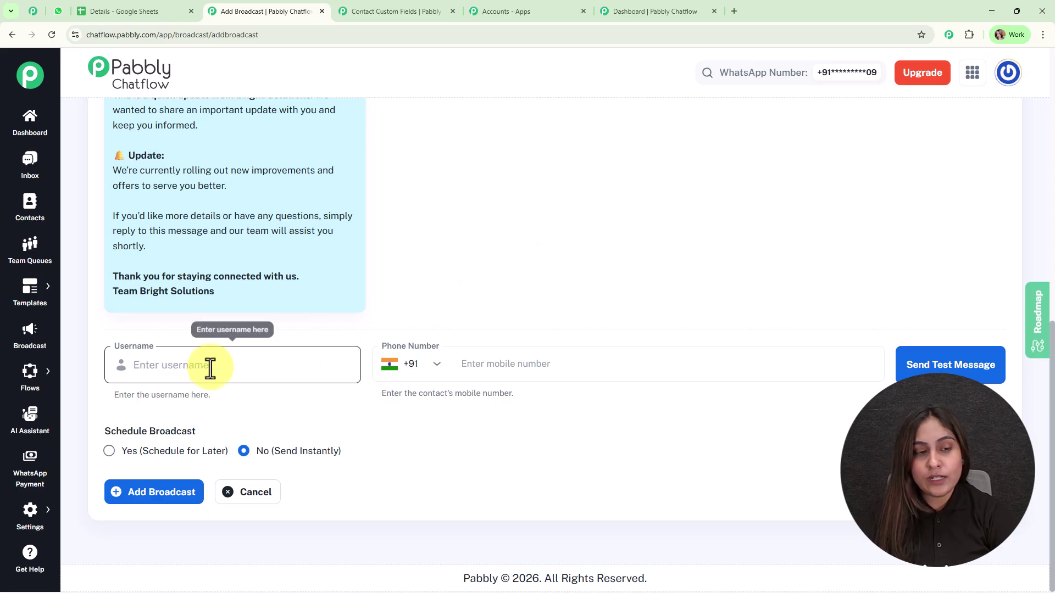
{"action": "type", "text": "Roma"}
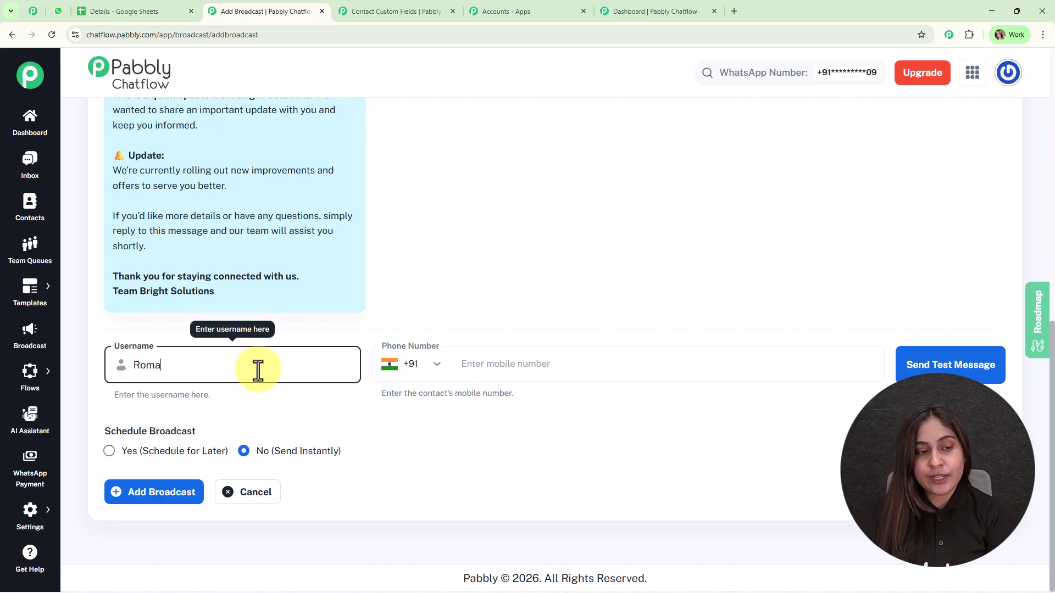
{"action": "left_click", "coordinate": [512, 361]}
{"action": "type", "text": "88271"}
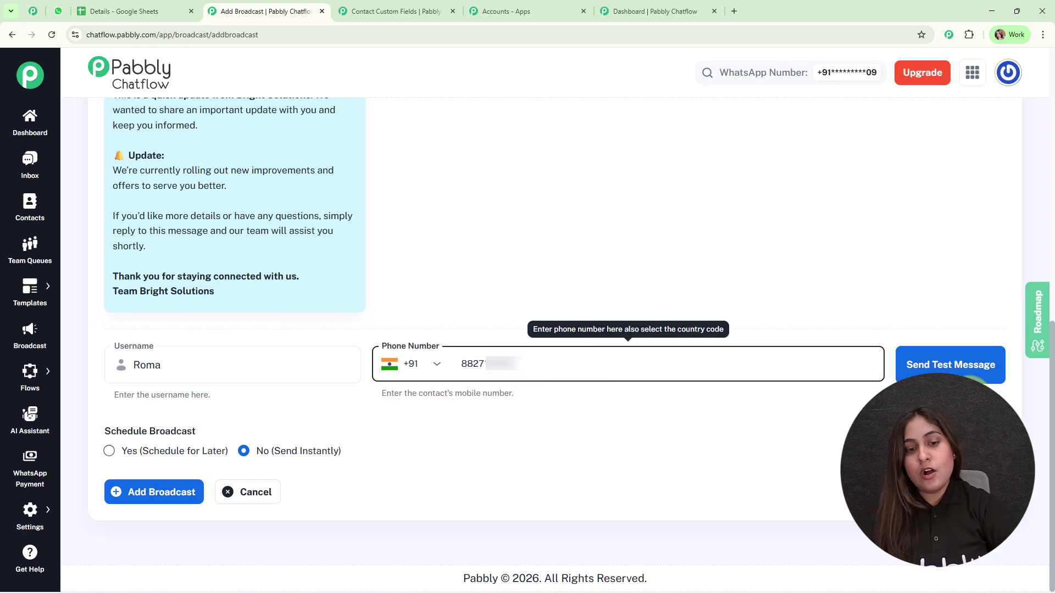
{"action": "left_click", "coordinate": [983, 363]}
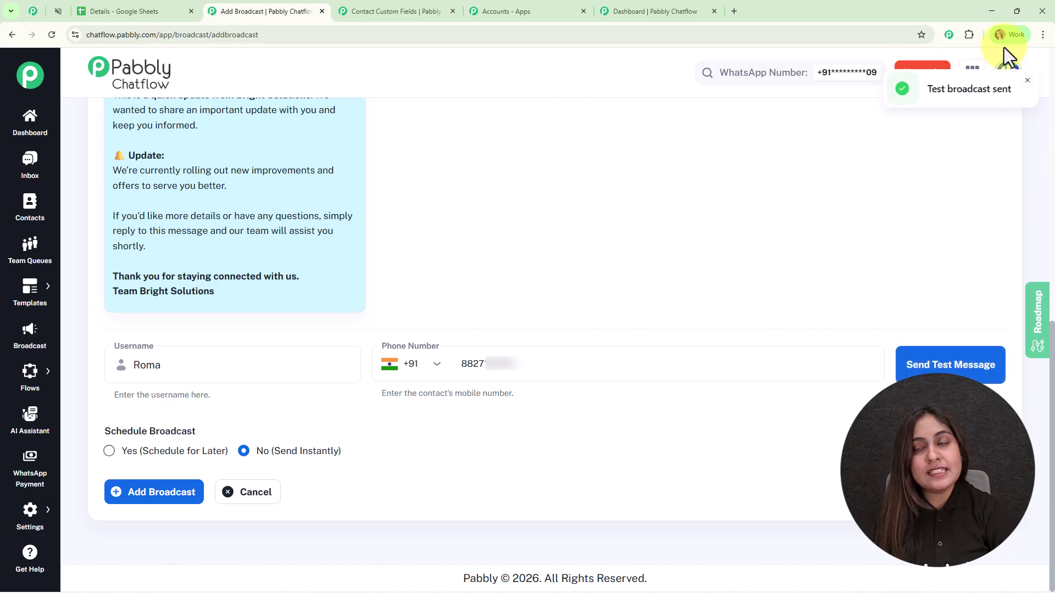
{"action": "left_click", "coordinate": [56, 3]}
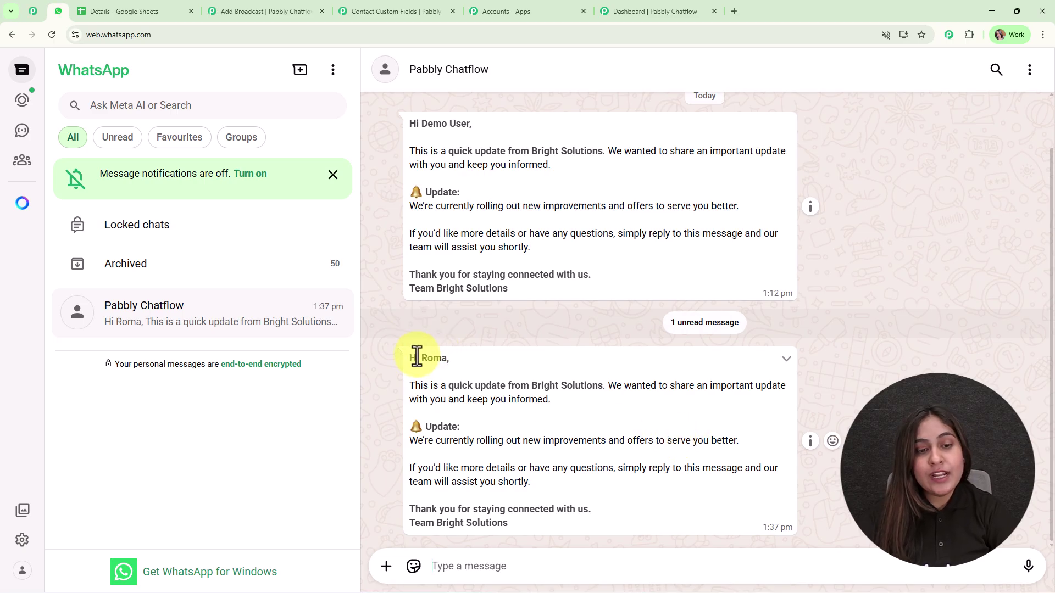
In WhatsApp Web's Pabbly Chatflow chat, confirm the 1:37 pm test message greets the recipient by name
{"action": "left_click", "coordinate": [626, 404]}
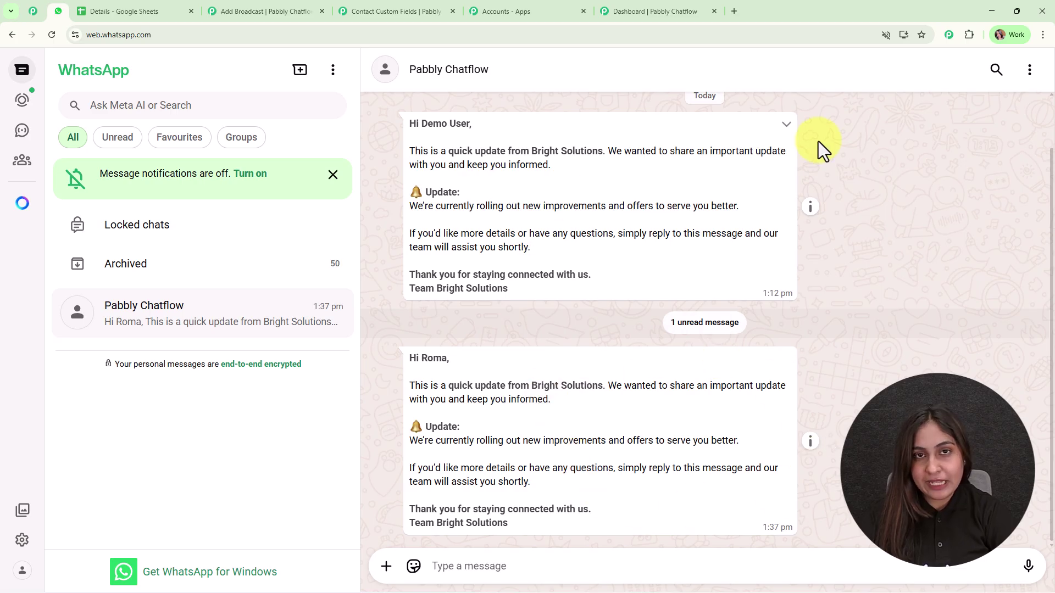
{"action": "left_click", "coordinate": [268, 2]}
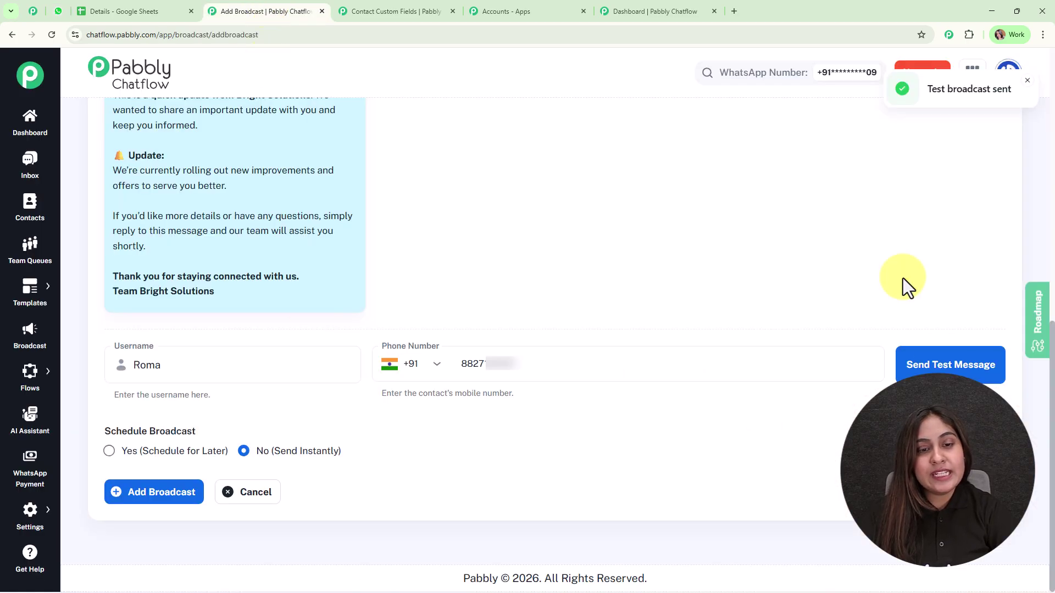
{"action": "double_click", "coordinate": [470, 365]}
{"action": "type", "text": "8888888888"}
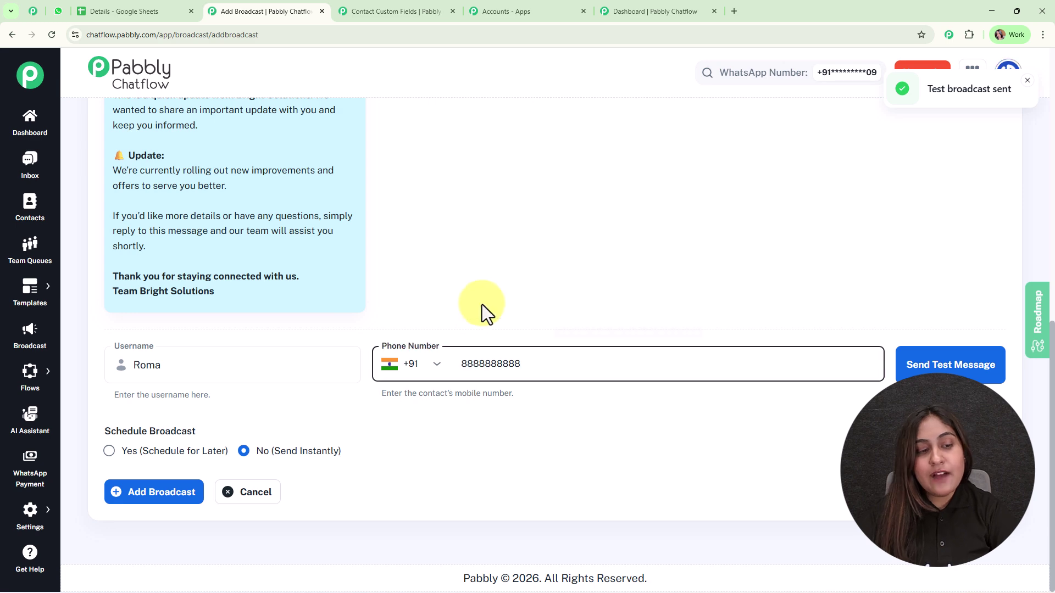
{"action": "left_click", "coordinate": [475, 442]}
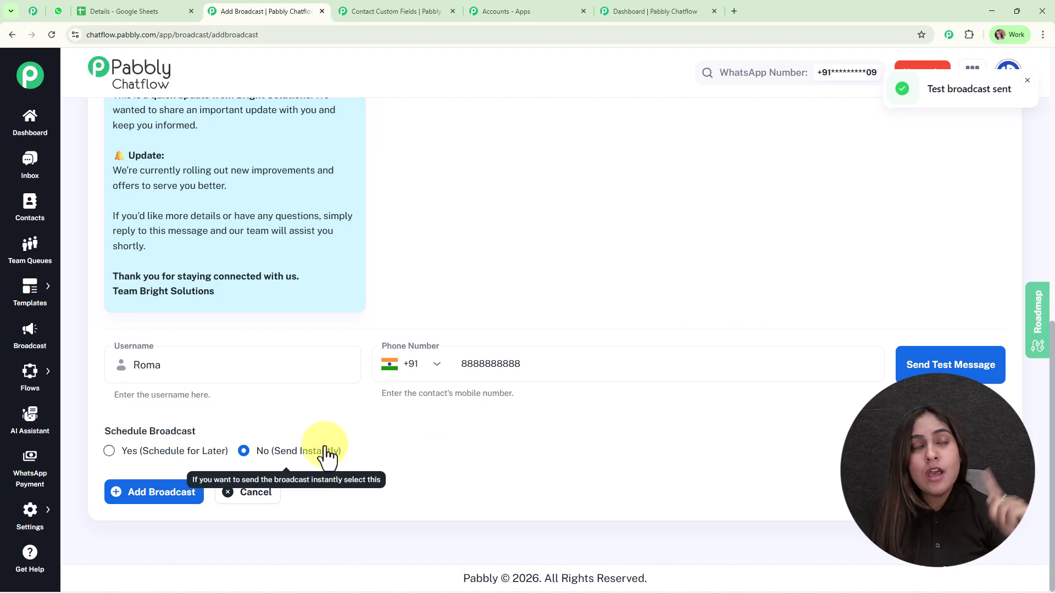
Schedule the broadcast for later, on 01/31/2026 at 12:00 PM, and add it
{"action": "left_click", "coordinate": [156, 453]}
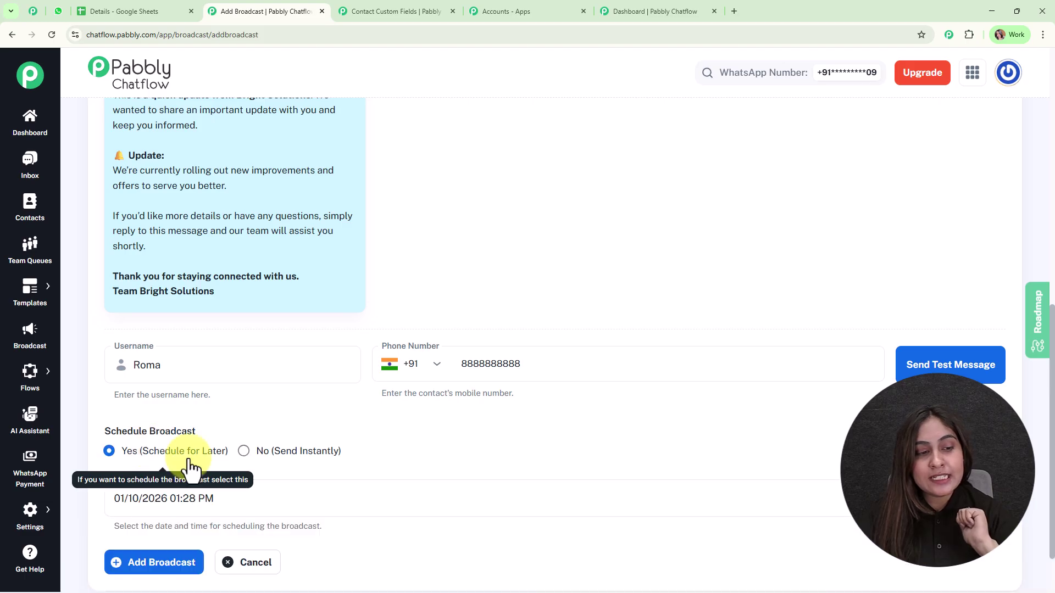
{"action": "scroll", "coordinate": [396, 469], "scroll_direction": "down", "scroll_amount": 1}
{"action": "left_click", "coordinate": [235, 438]}
{"action": "left_click_drag", "start_coordinate": [113, 429], "coordinate": [284, 432]}
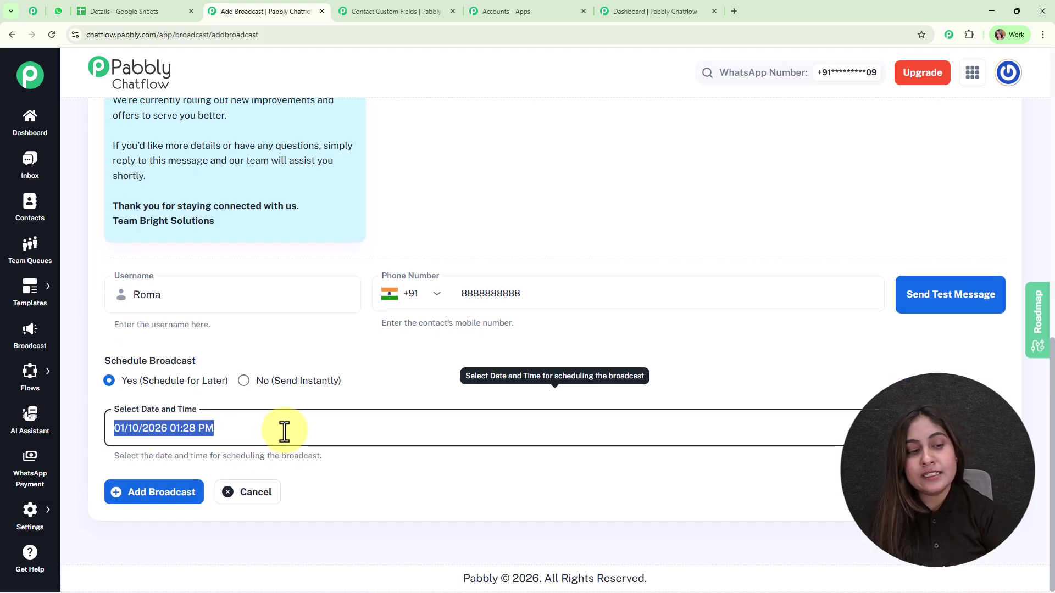
{"action": "key", "text": "BackSpace"}
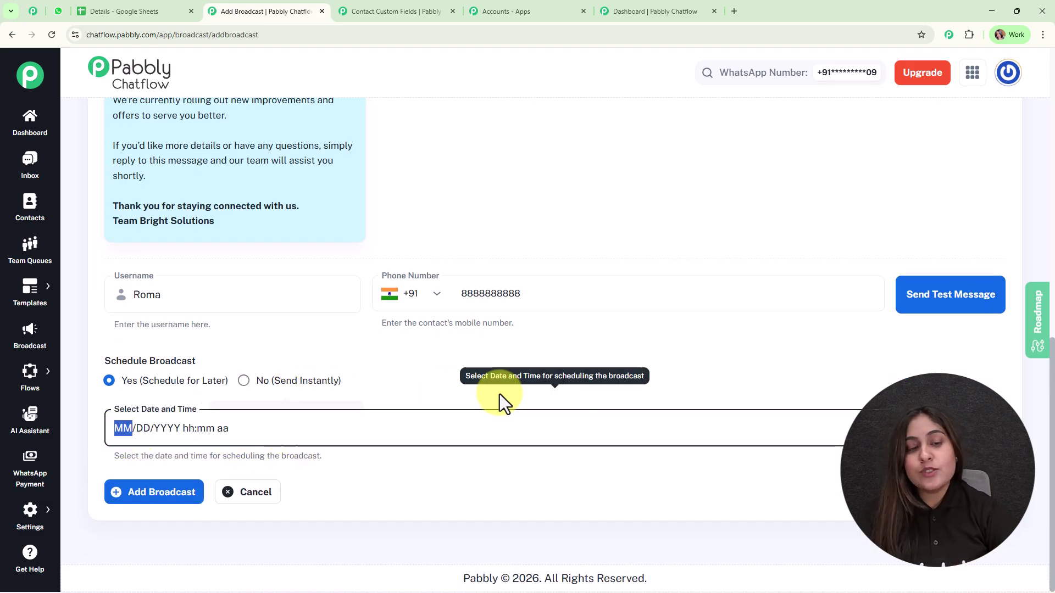
{"action": "left_click", "coordinate": [499, 394]}
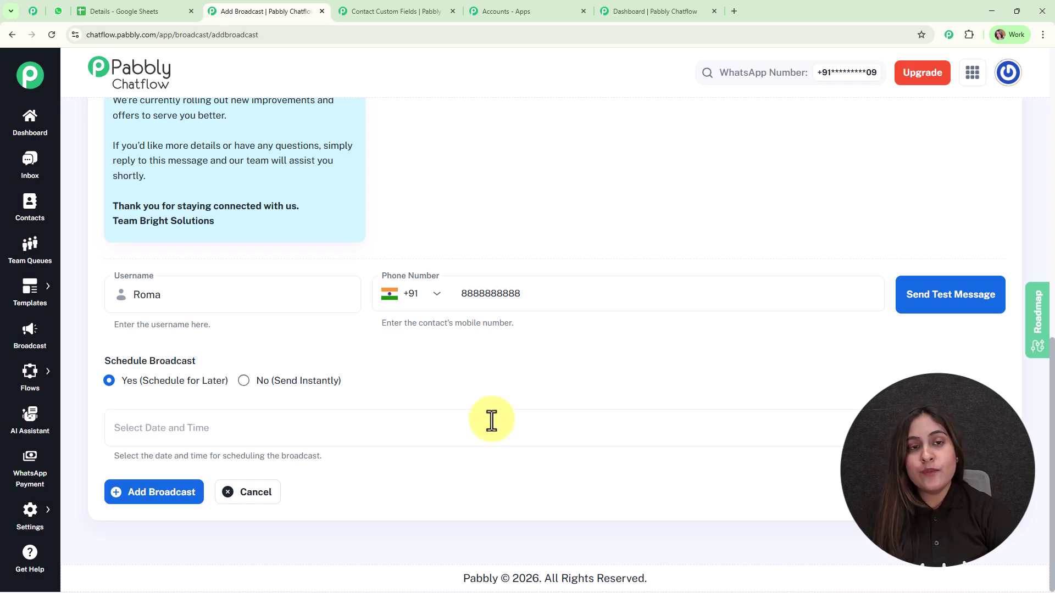
{"action": "left_click", "coordinate": [248, 443]}
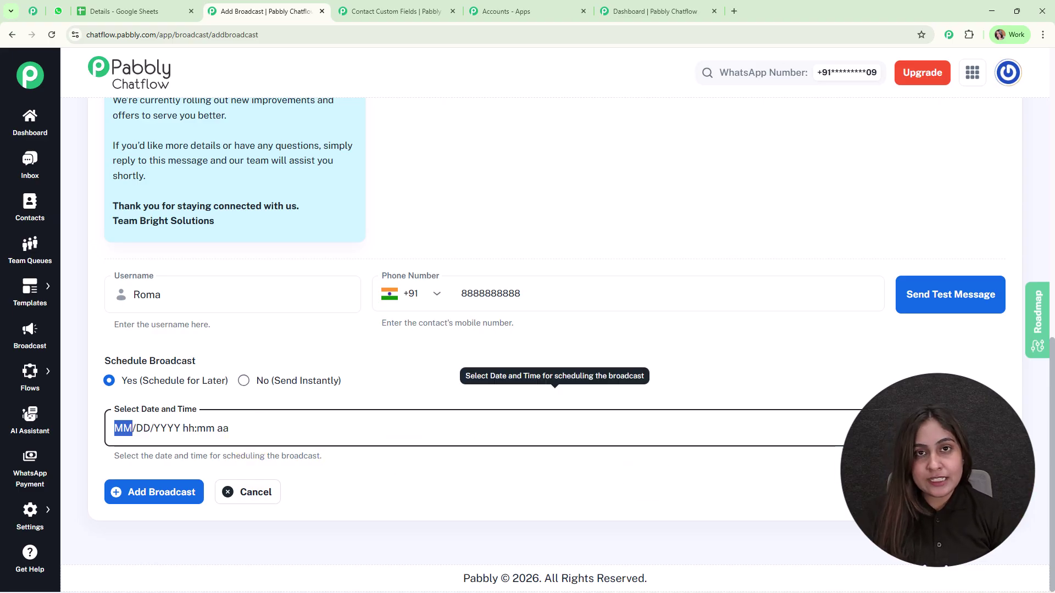
{"action": "left_click", "coordinate": [988, 428]}
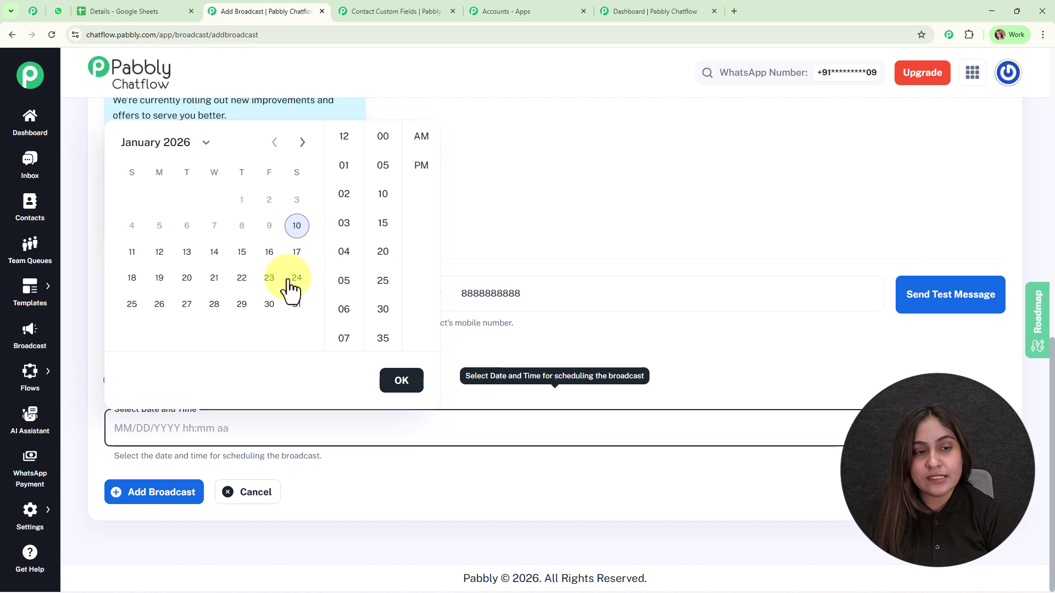
{"action": "left_click", "coordinate": [296, 305]}
{"action": "left_click", "coordinate": [420, 165]}
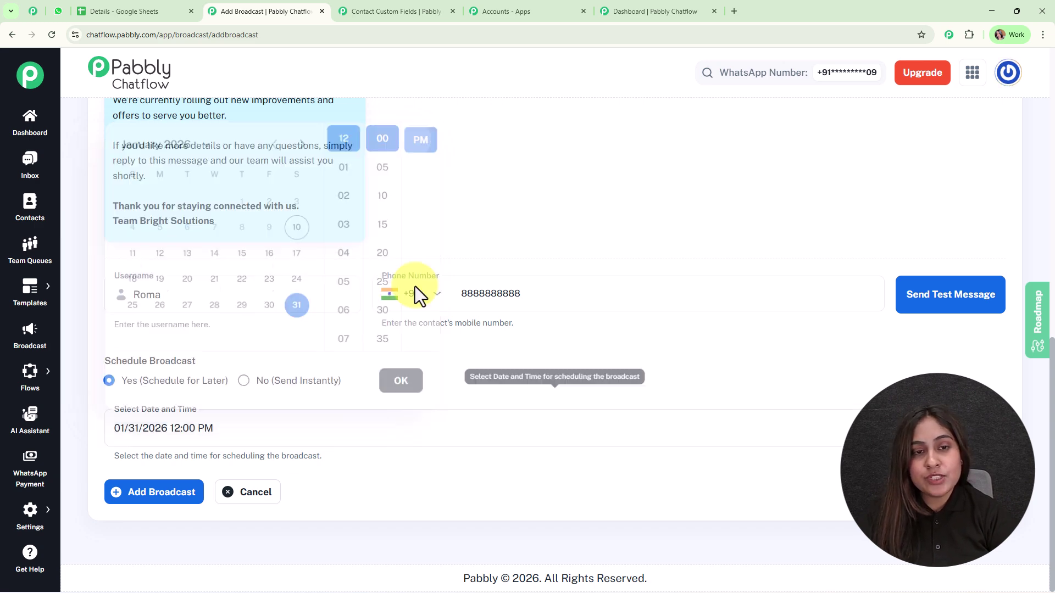
{"action": "left_click", "coordinate": [147, 500]}
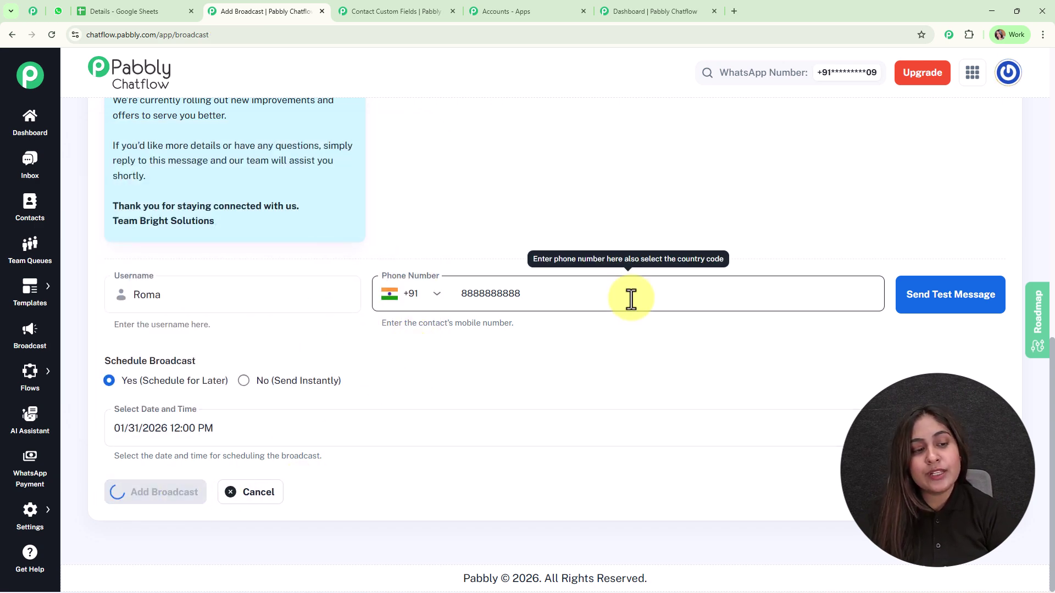
Review one campaign's stats report, close it, and find New Update scheduled for Jan 31, 2026 12:00 PM
{"action": "scroll", "coordinate": [631, 299], "scroll_direction": "down", "scroll_amount": 4}
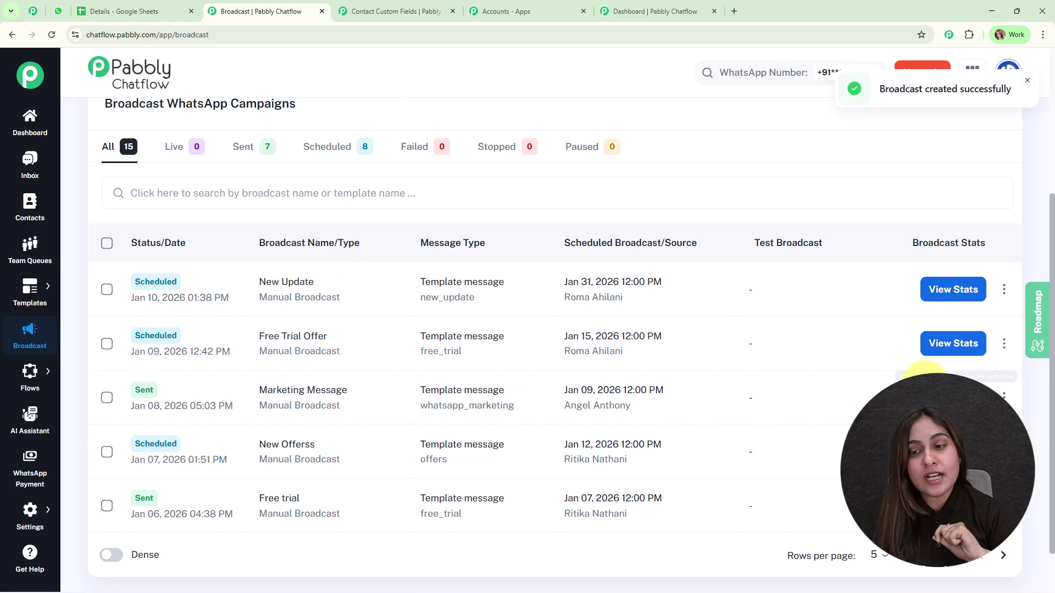
{"action": "left_click", "coordinate": [953, 397]}
{"action": "scroll", "coordinate": [650, 397], "scroll_direction": "down", "scroll_amount": 5}
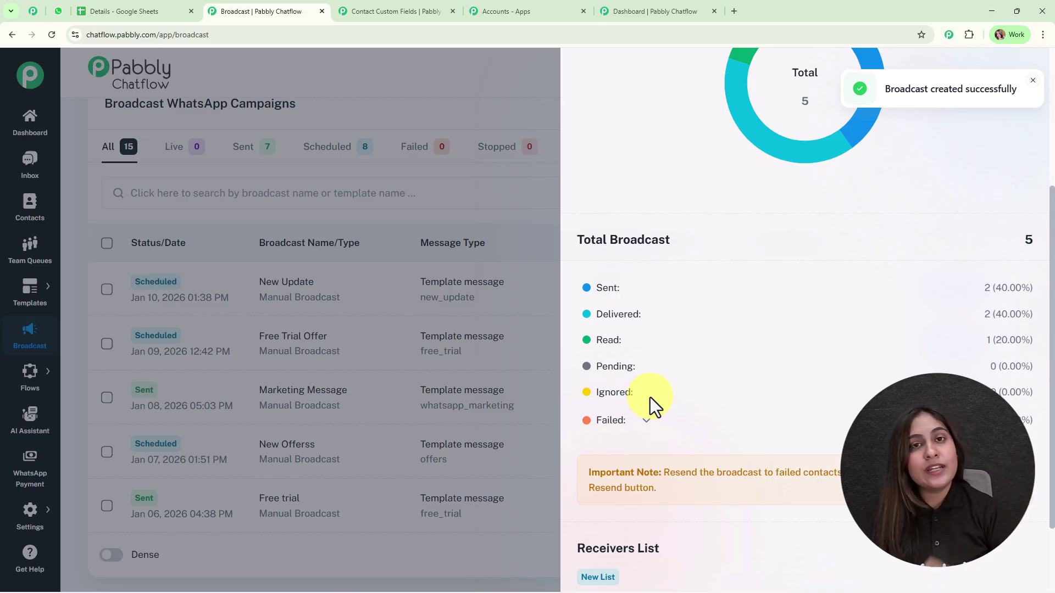
{"action": "scroll", "coordinate": [651, 397], "scroll_direction": "up", "scroll_amount": 4}
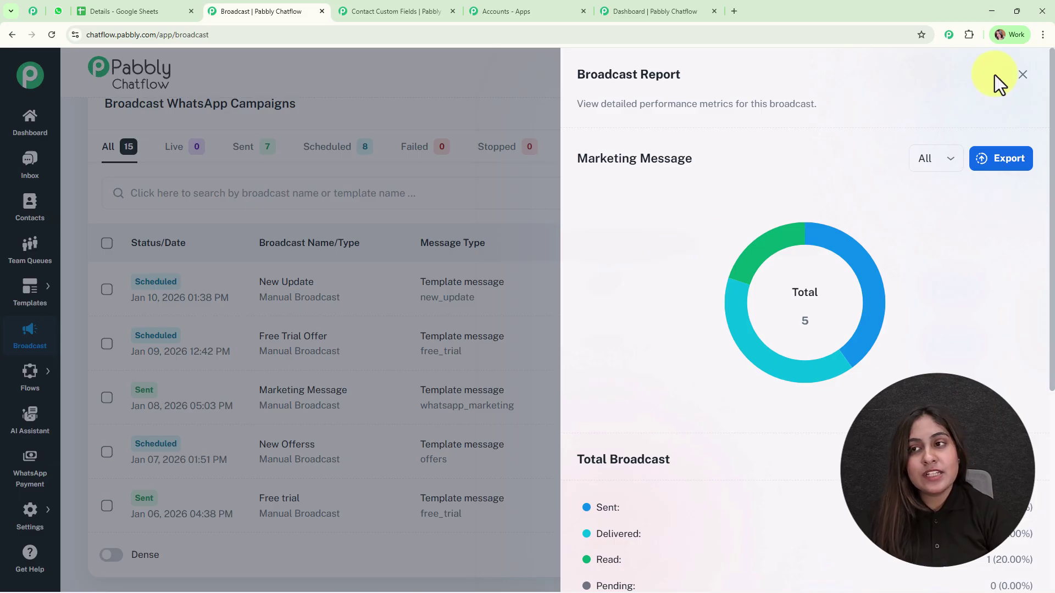
{"action": "left_click", "coordinate": [1022, 75]}
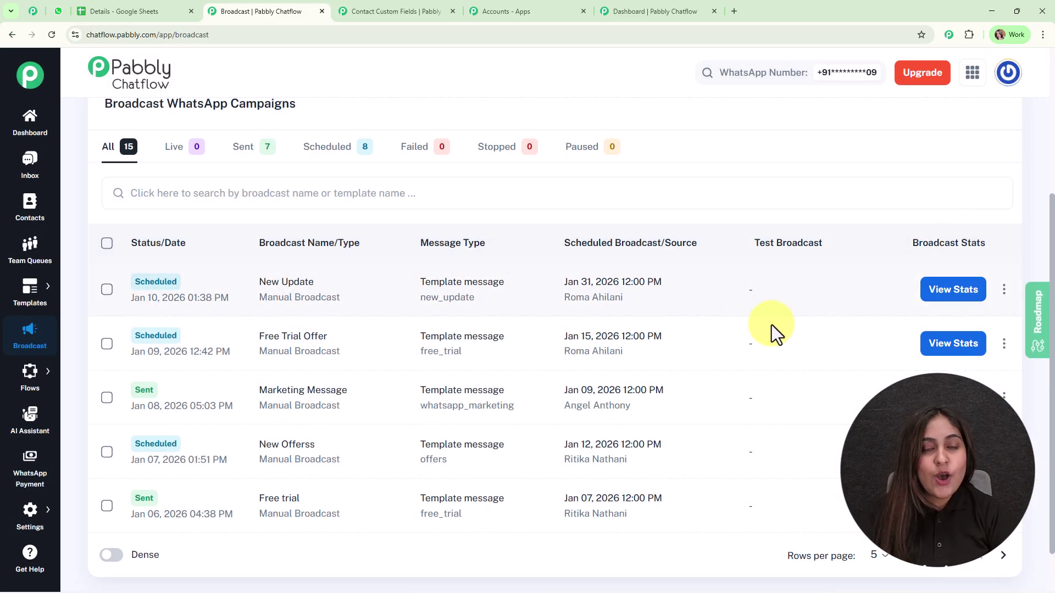
{"action": "scroll", "coordinate": [661, 301], "scroll_direction": "up", "scroll_amount": 4}
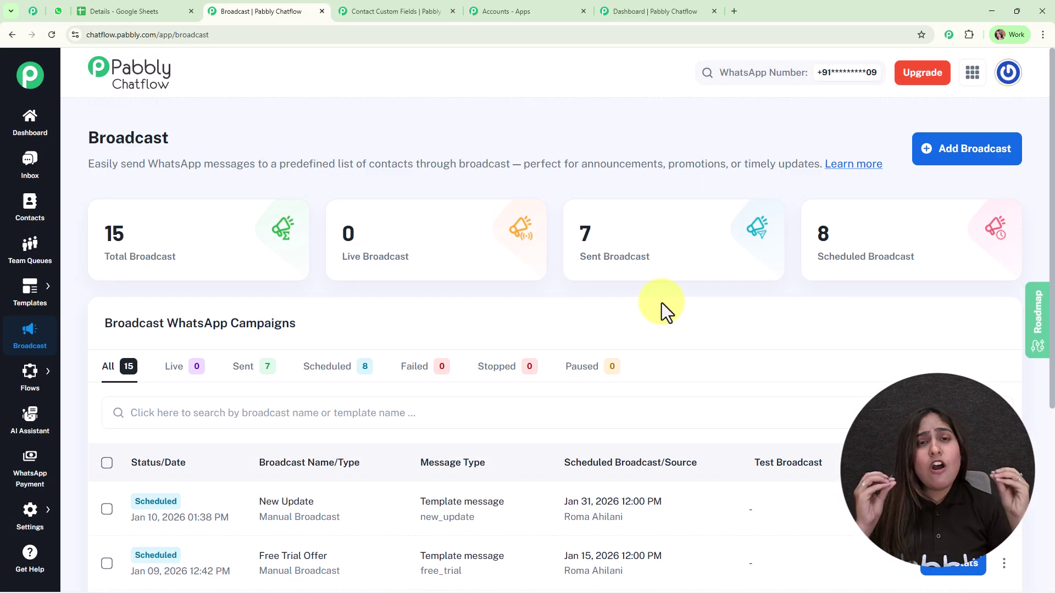